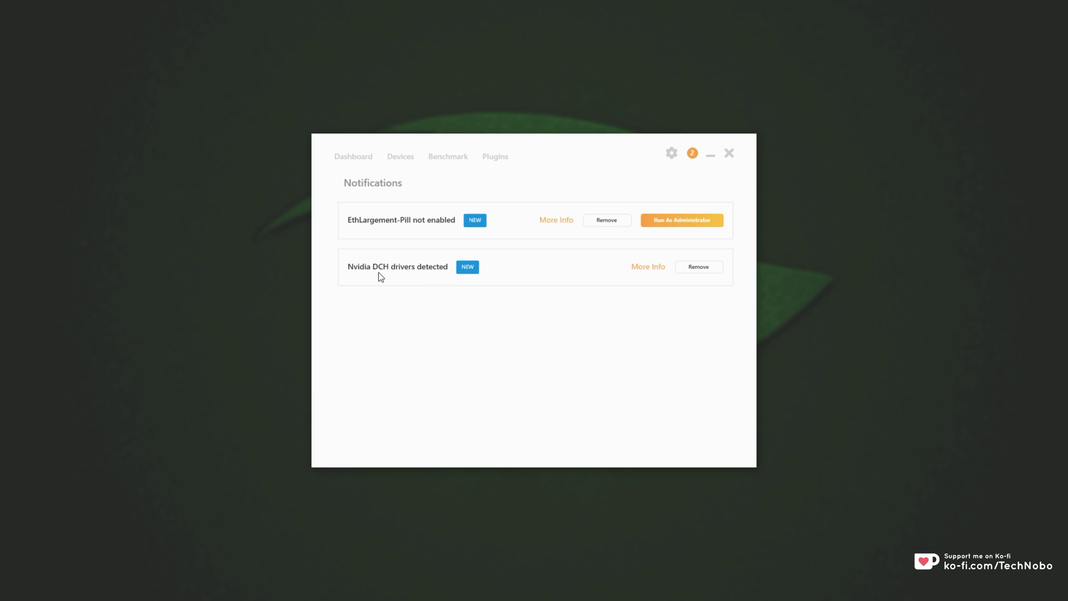
- Show More Info on the 'Nvidia DCH drivers detected' notification in NiceHash Miner
left_click(634, 268)
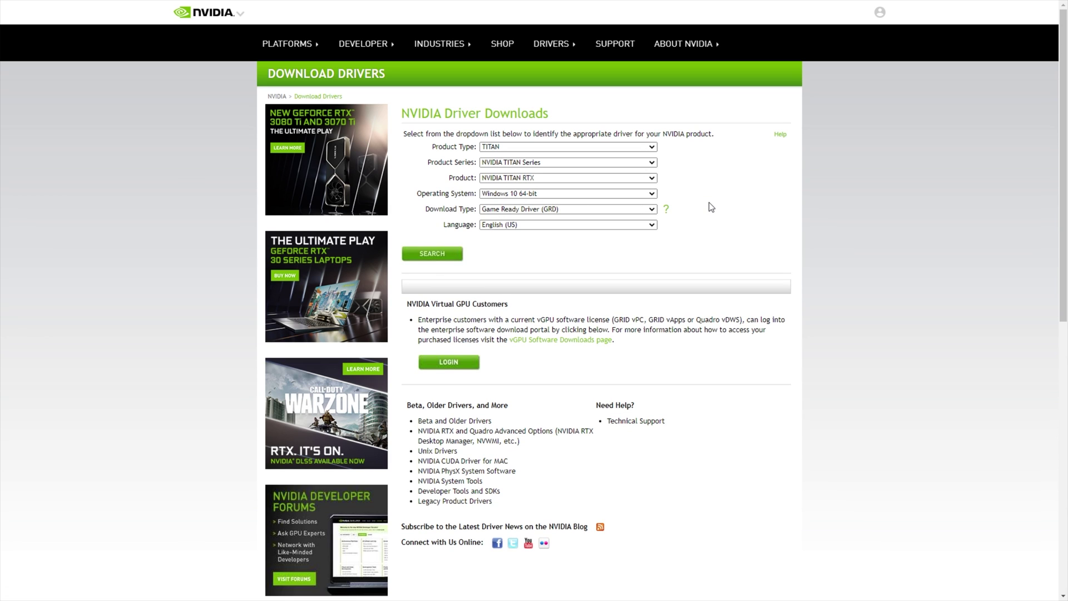
- Search NVIDIA drivers for Product Type GeForce with the Game Ready Driver download type
left_click(536, 147)
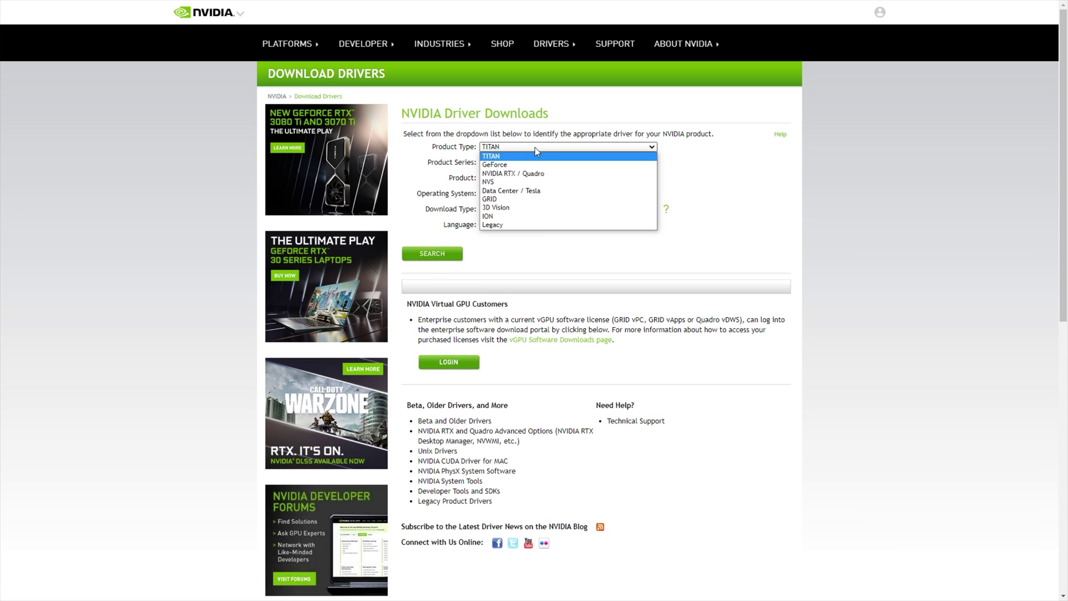
left_click(529, 163)
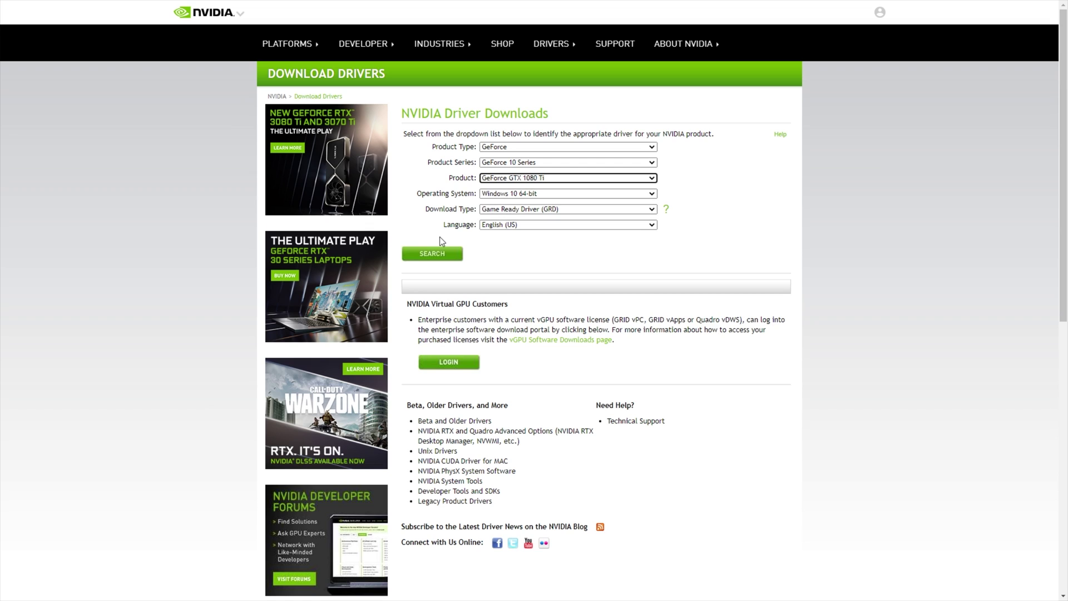
left_click(496, 210)
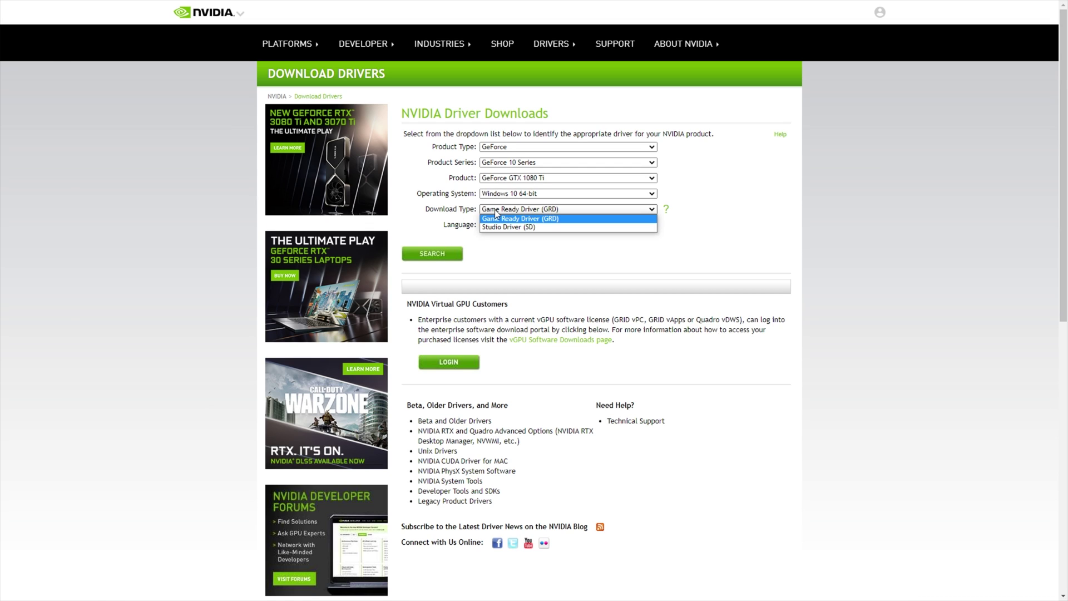
left_click(514, 207)
left_click(422, 255)
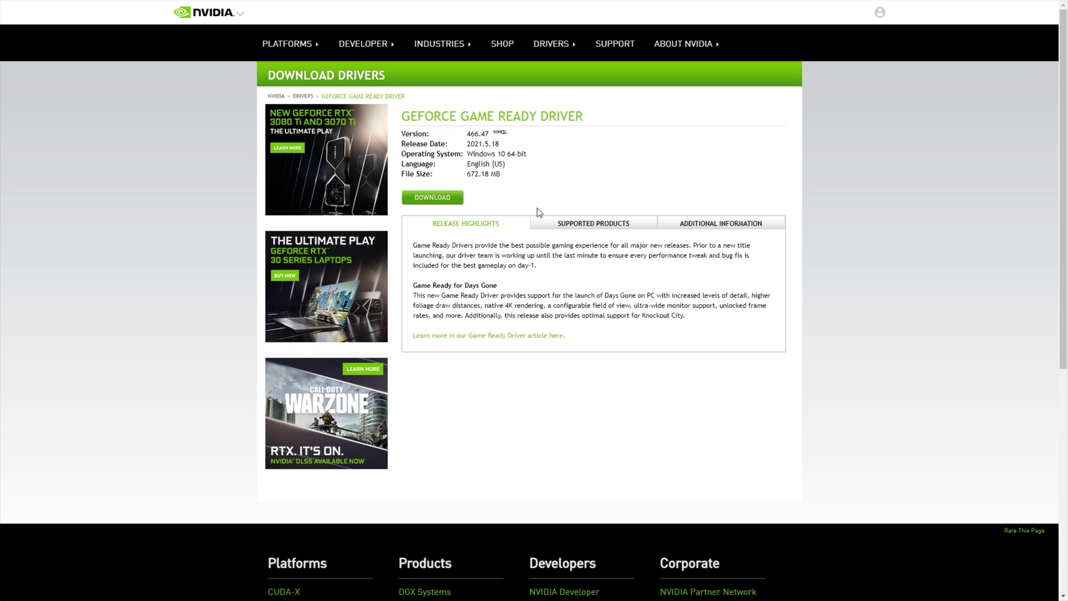
- Check the 466.47 driver's Additional Information for mentions of 'dch'
left_click(680, 227)
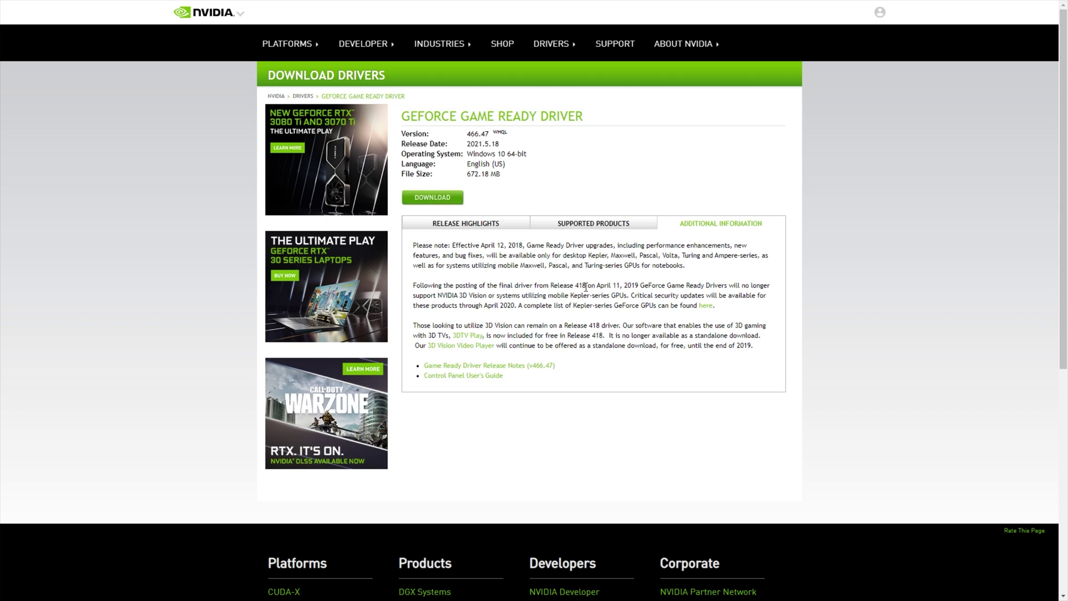
key("ctrl+f")
type("dch")
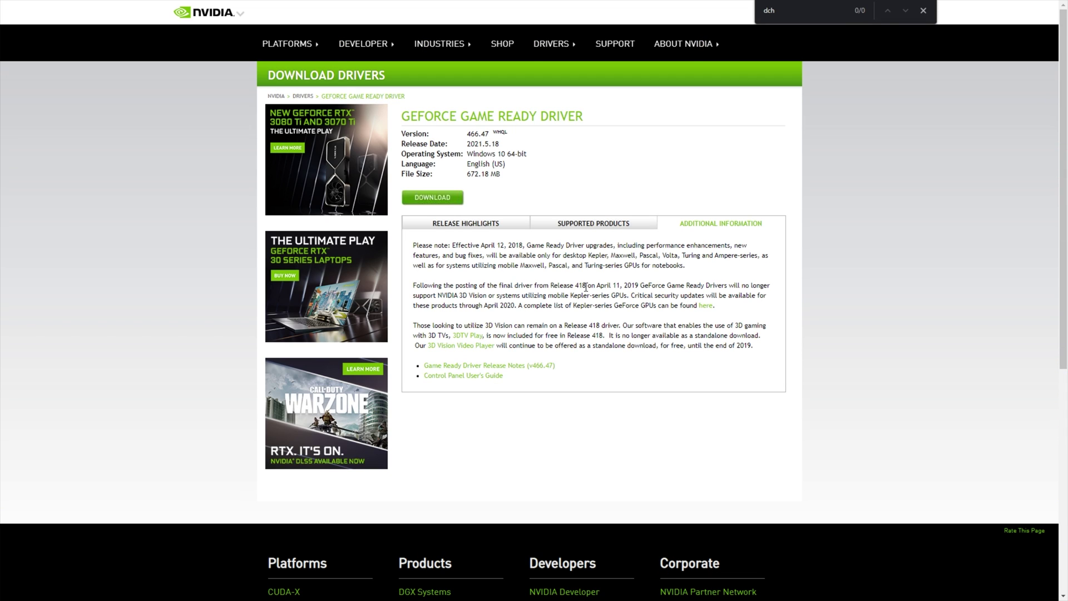
key("Escape")
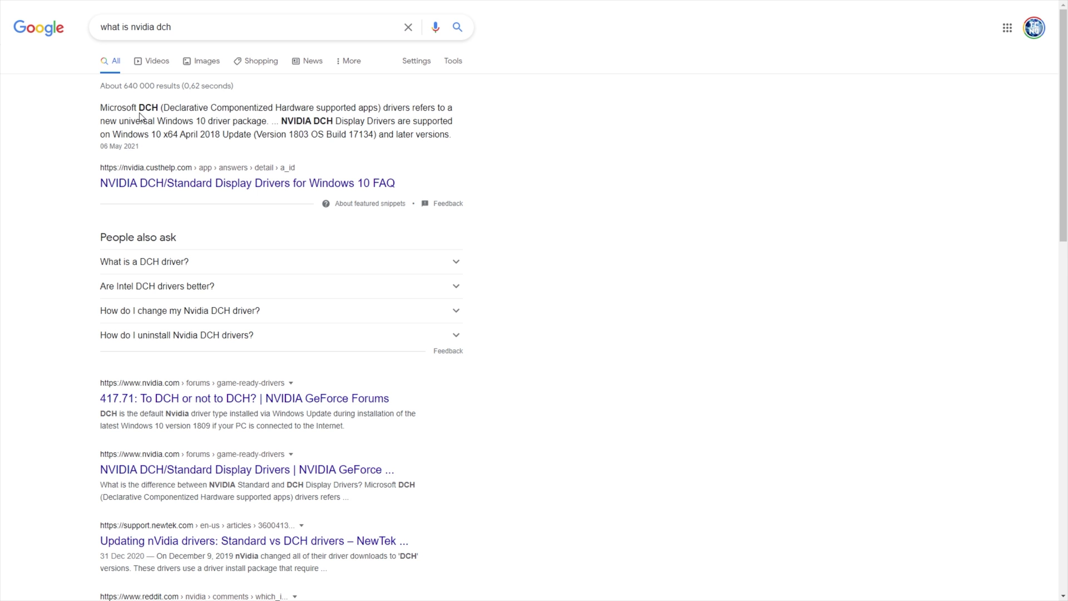
- Highlight the Microsoft DCH definition and universal Windows driver package wording in Google's snippet
left_click_drag(101, 108, 366, 108)
double_click(387, 108)
left_click_drag(128, 122, 266, 122)
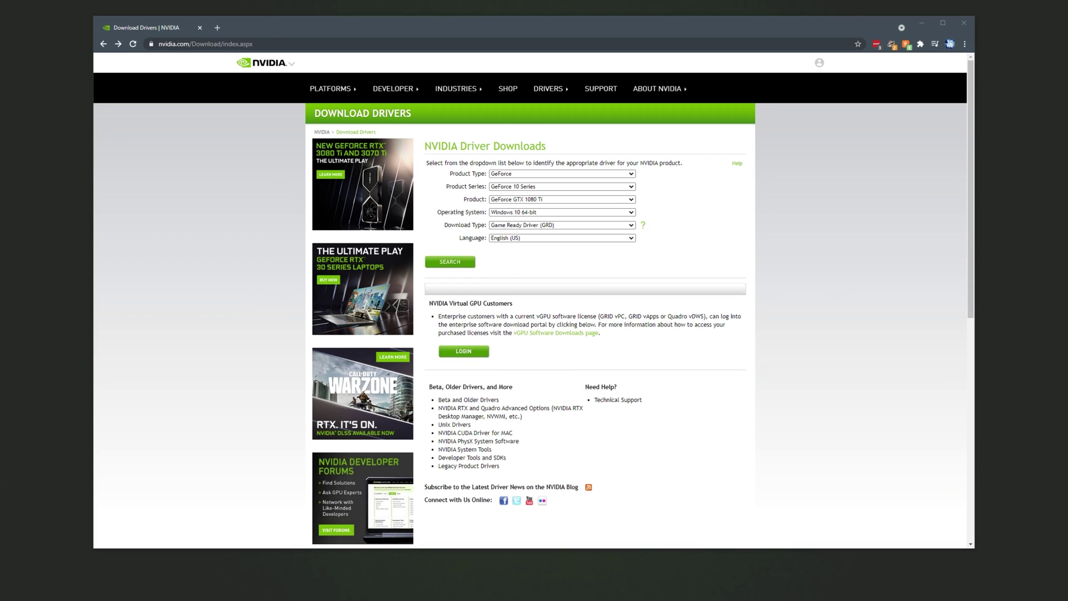
- Open NVIDIA's Advanced Driver Search in a new tab and review its product type and series options
left_click(468, 400)
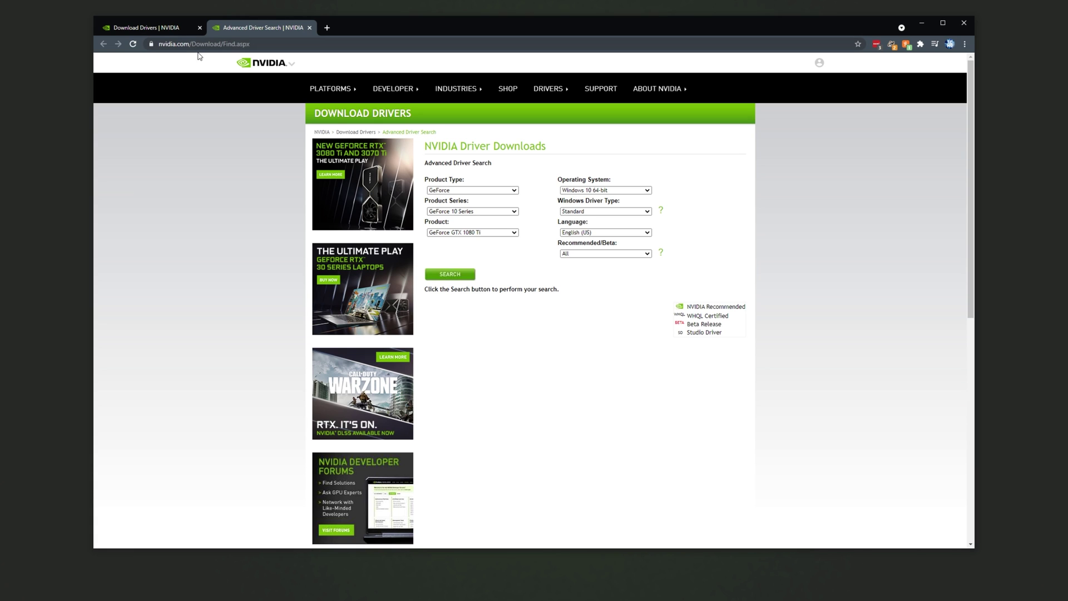
left_click(476, 191)
left_click(475, 190)
left_click(472, 214)
left_click(472, 215)
left_click(166, 29)
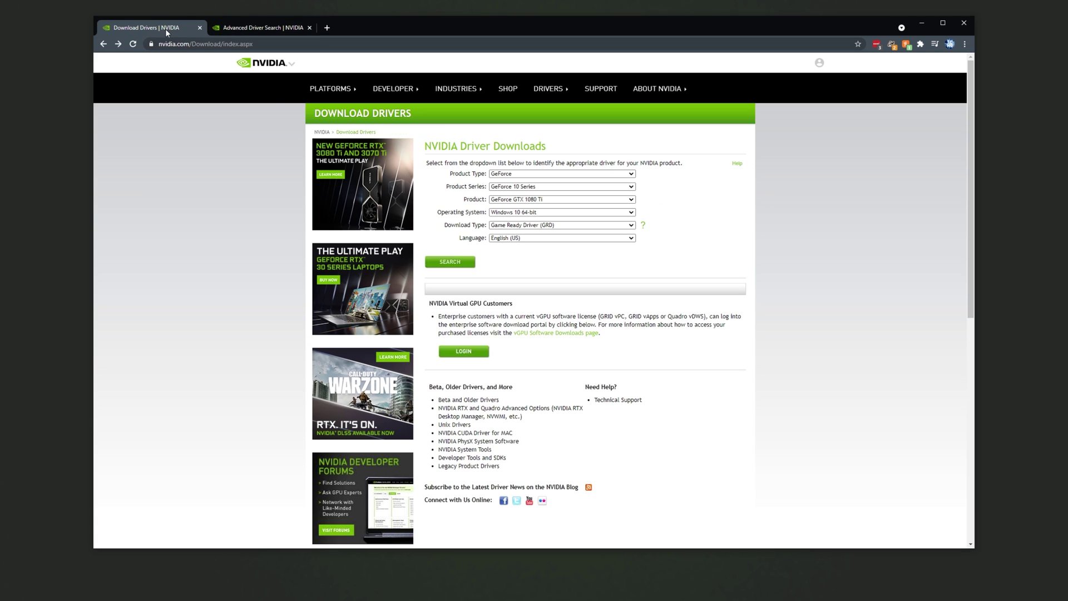
left_click(258, 27)
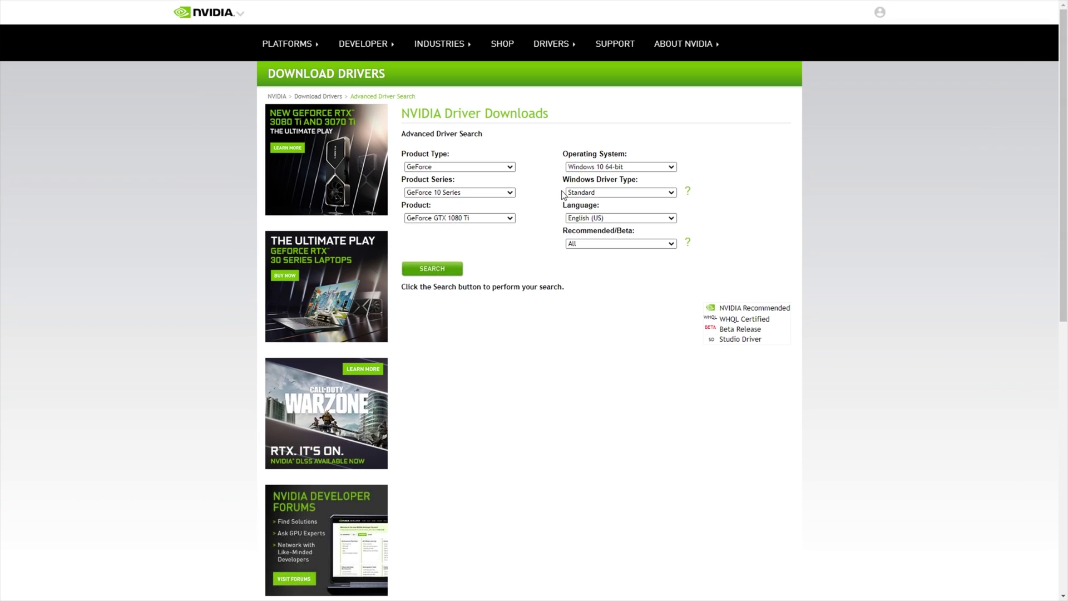
- Set Windows Driver Type to DCH and search drivers for the GTX 1080 Ti
left_click_drag(565, 179, 645, 193)
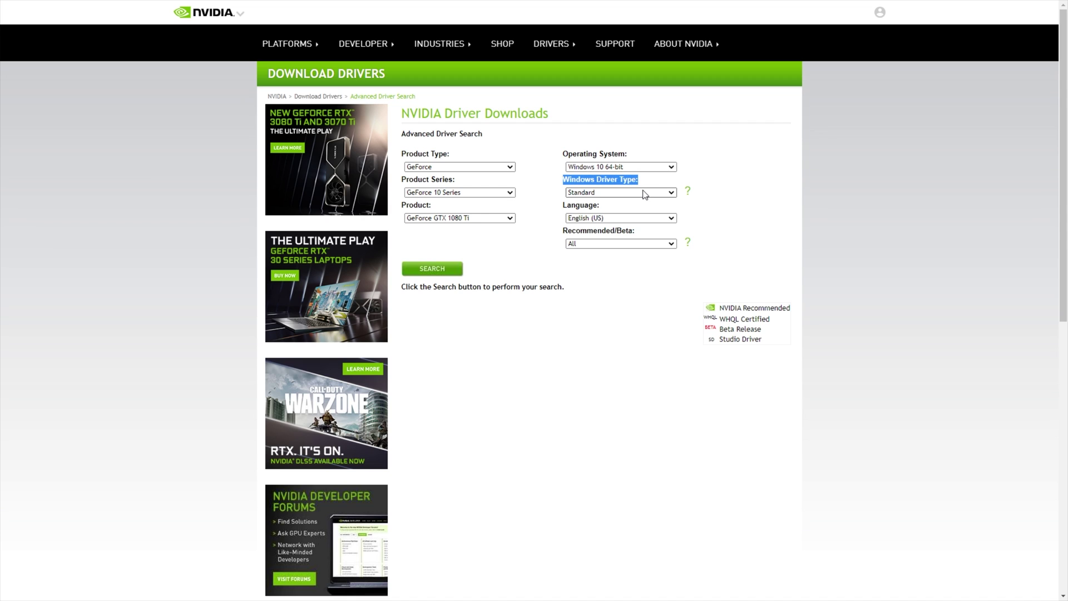
left_click(644, 194)
left_click(628, 211)
left_click(619, 192)
left_click(608, 209)
left_click(588, 166)
left_click(589, 167)
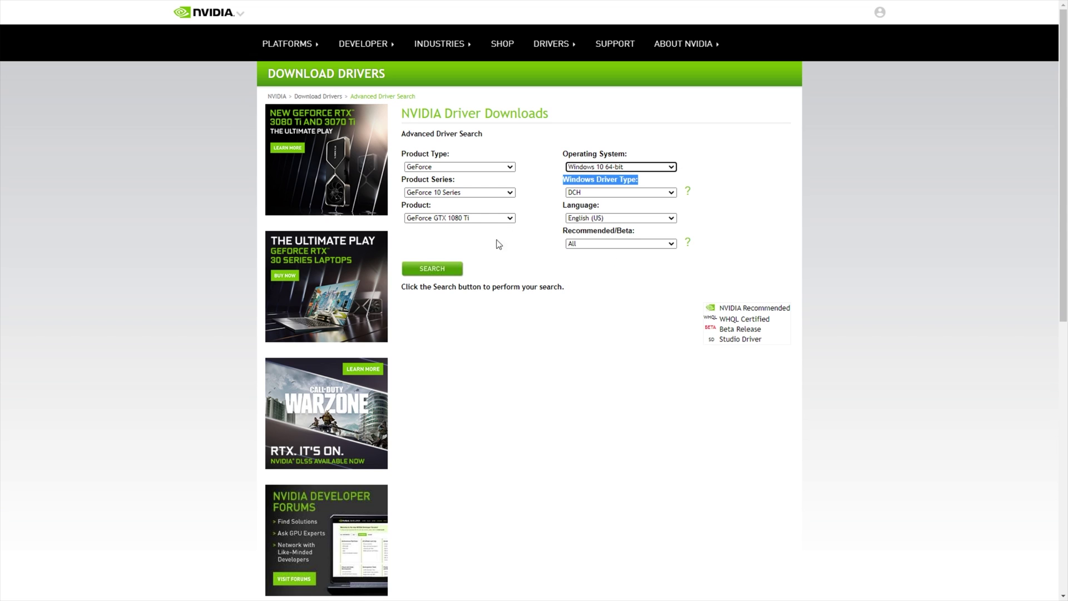
left_click(451, 272)
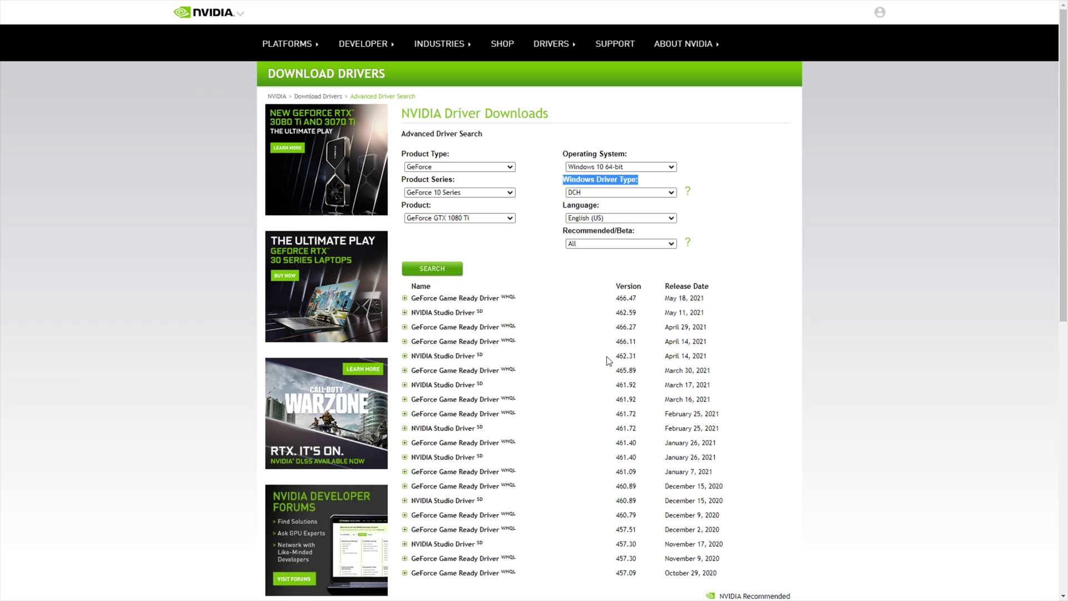
- Switch Windows Driver Type from DCH to Standard and rerun the search, confirming 466.47 is newest
left_click_drag(616, 301, 640, 301)
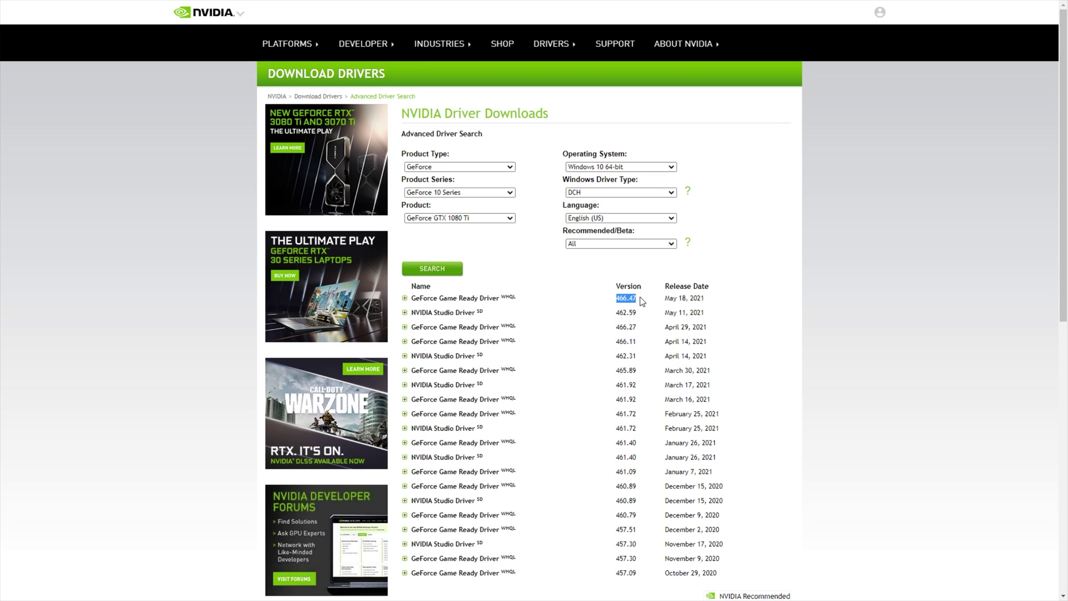
left_click(608, 193)
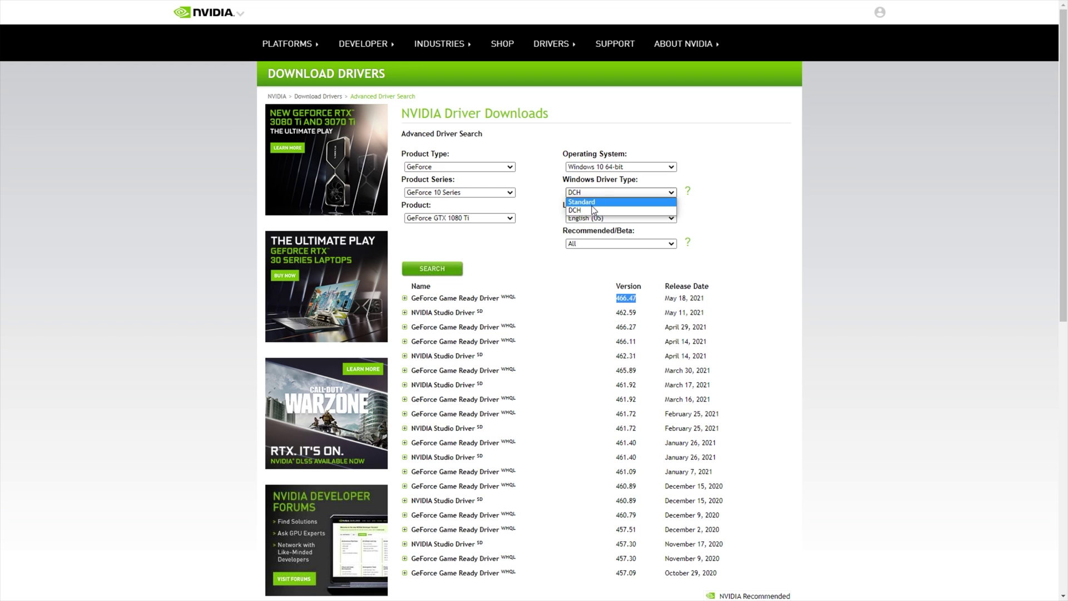
left_click(592, 205)
left_click(447, 270)
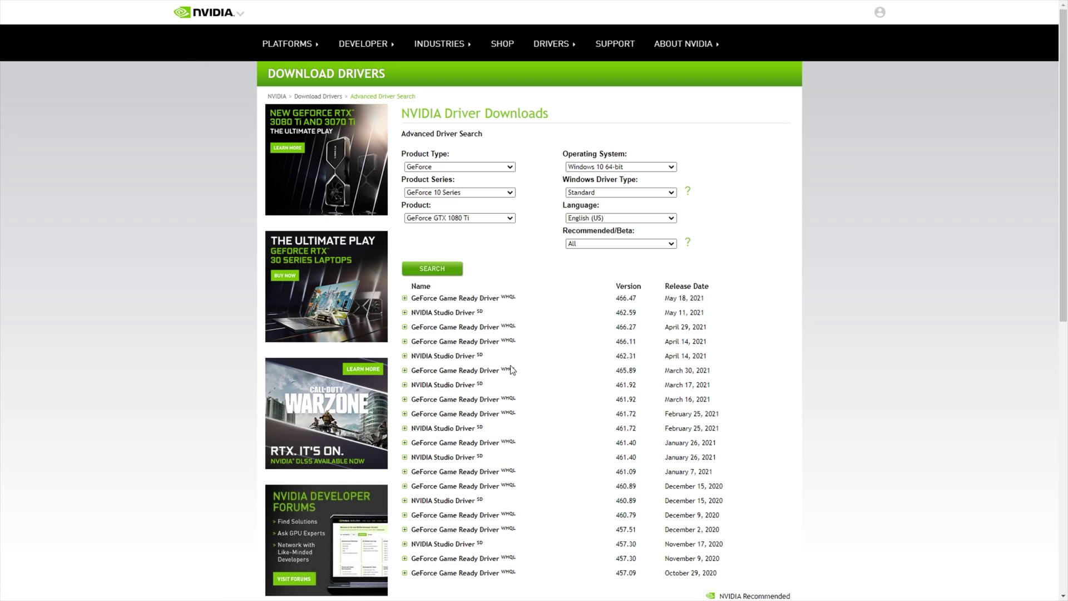
left_click_drag(614, 301, 647, 301)
left_click(413, 304)
scroll(477, 305, "down", 1)
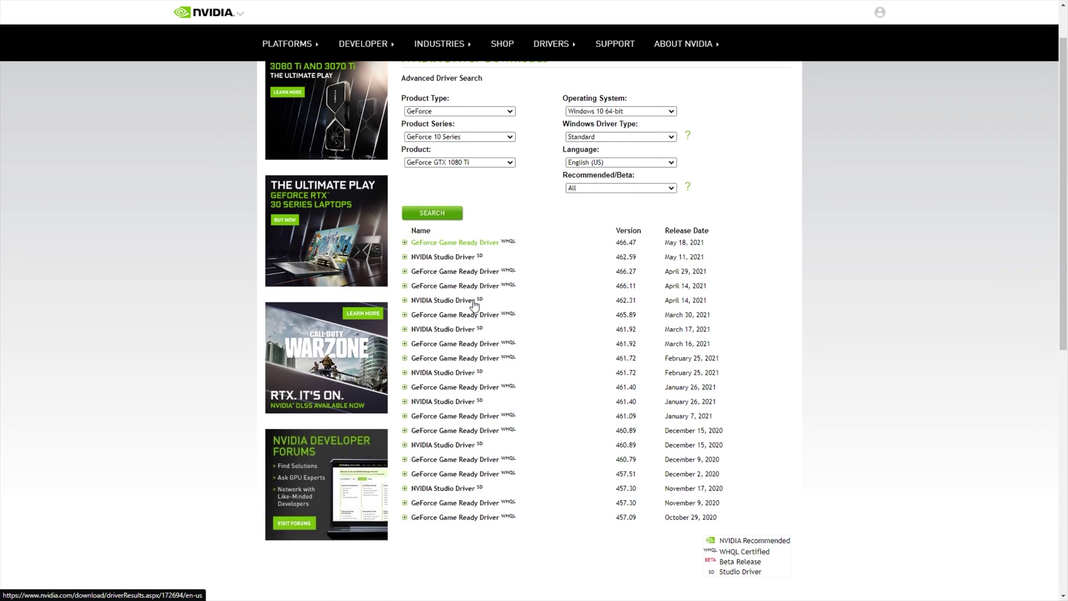
scroll(474, 305, "up", 1)
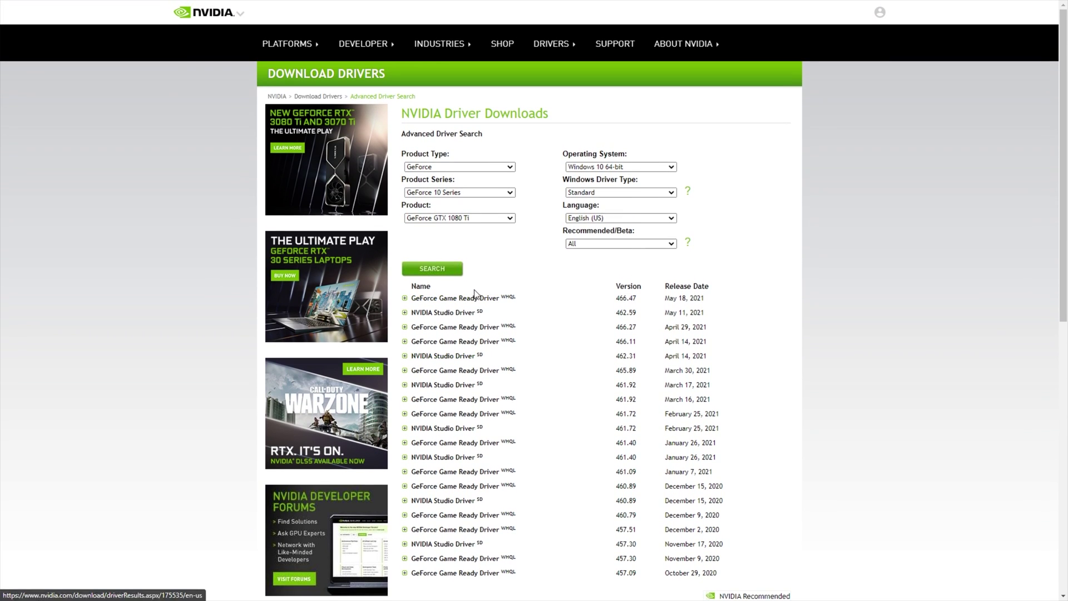
- Open the Game Ready Driver 466.47 page and start downloading its installer
right_click(472, 299)
left_click(446, 298)
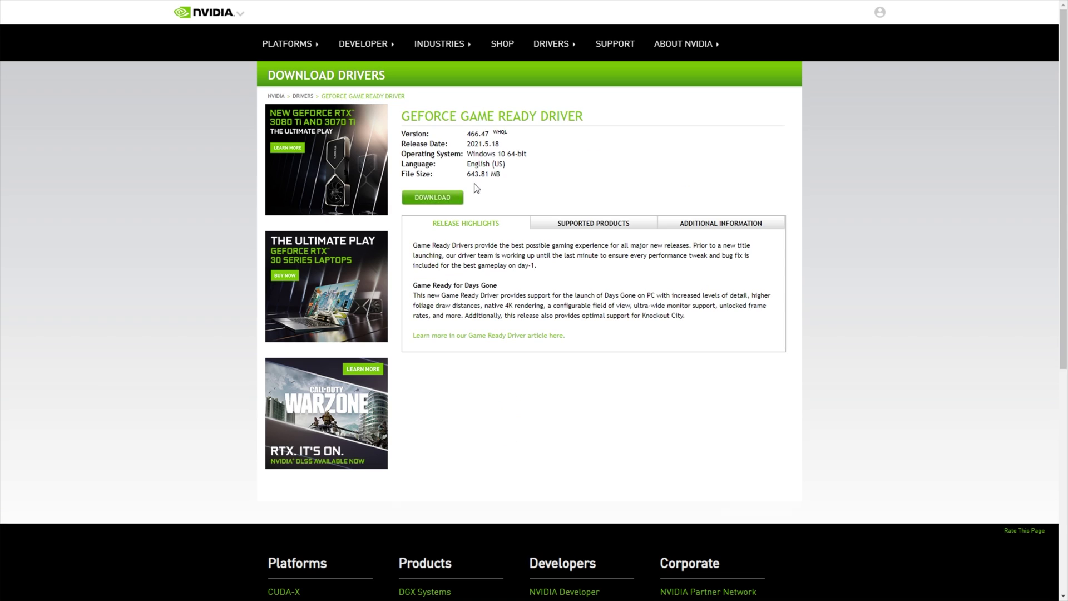
left_click(450, 205)
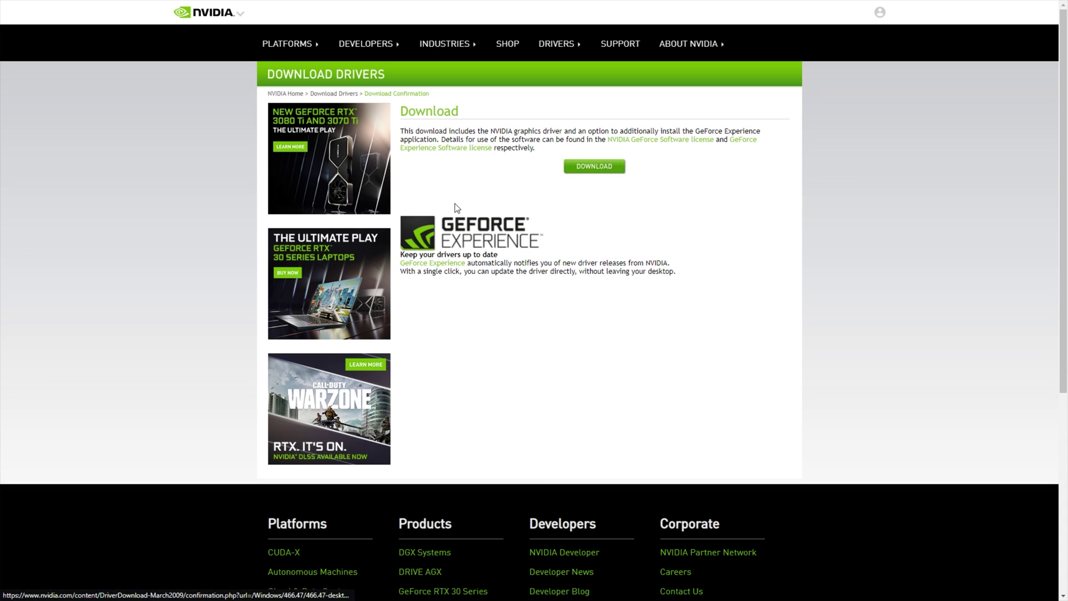
left_click(605, 170)
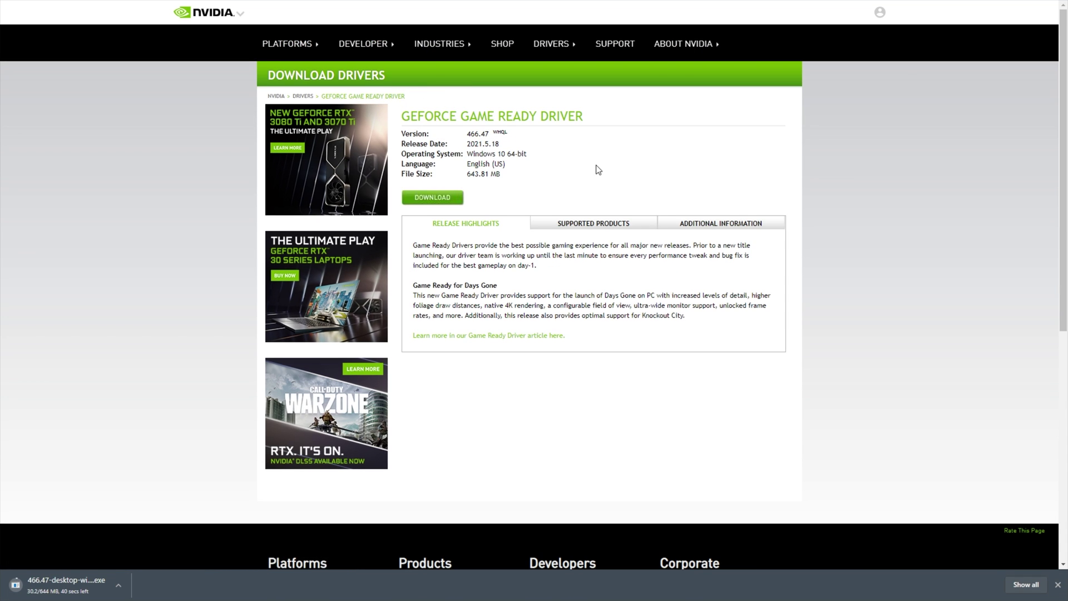
- Back in the search results, recheck the DCH driver type and mark newest version 466.47
key("alt+Left")
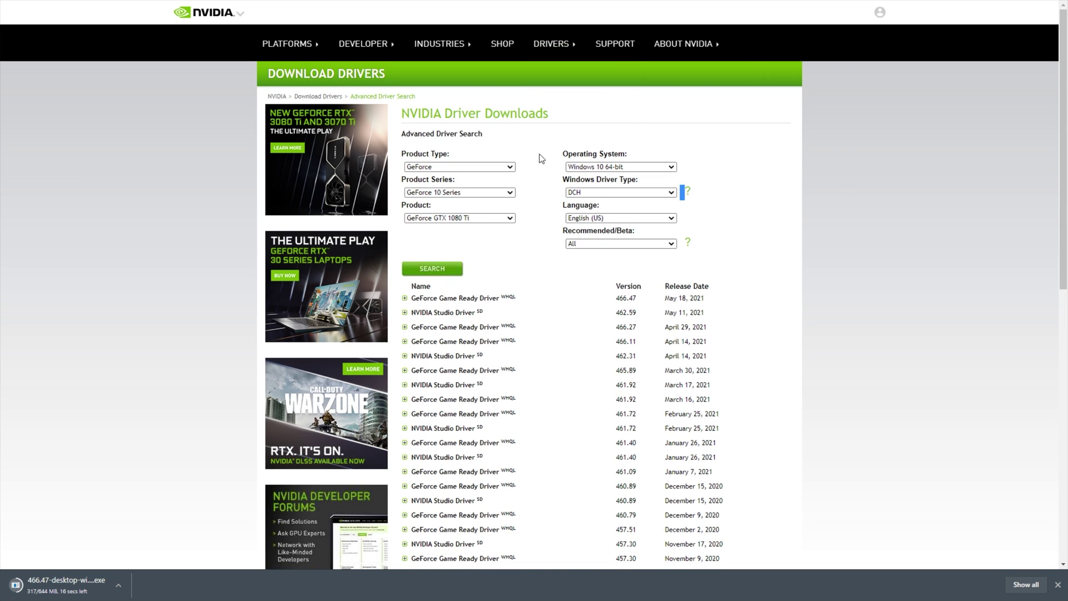
left_click(588, 192)
left_click(587, 193)
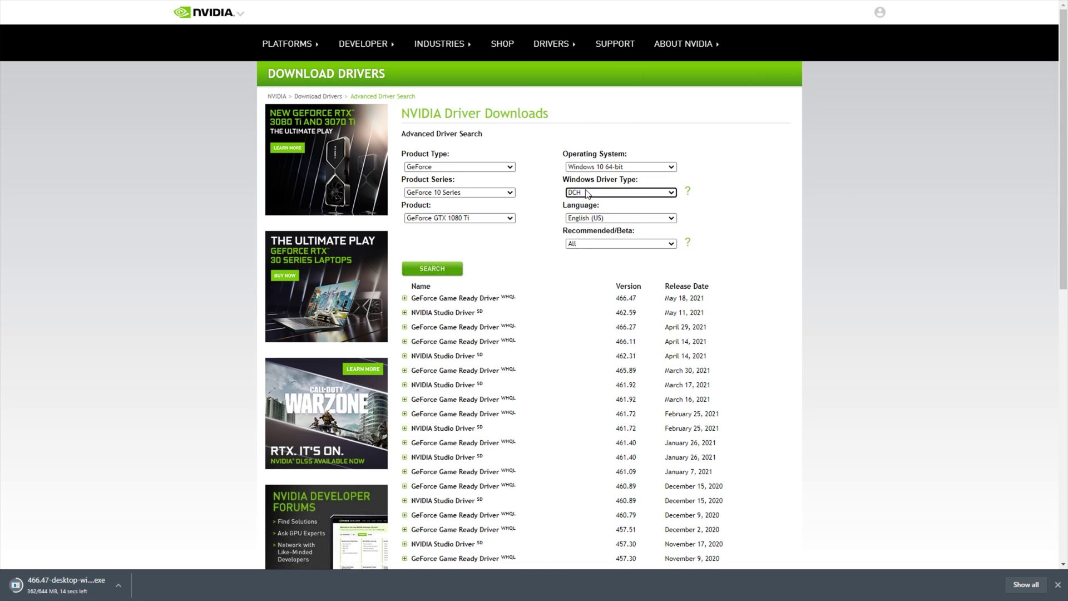
right_click(469, 303)
left_click(472, 306)
left_click_drag(618, 298, 638, 299)
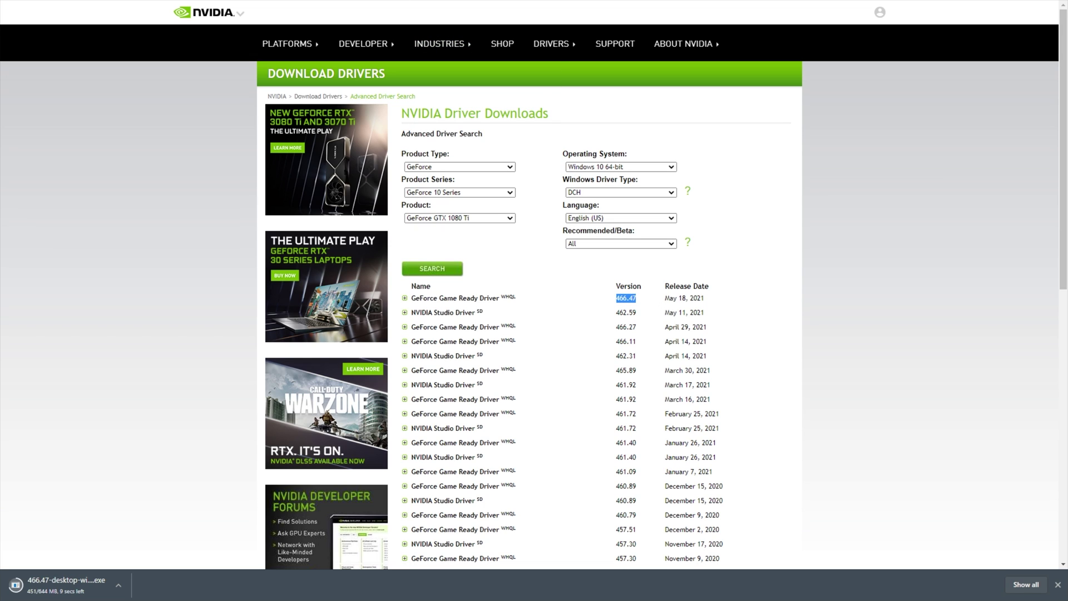
- Return to the 466.47 driver details and highlight its file size
key("ctrl+Tab")
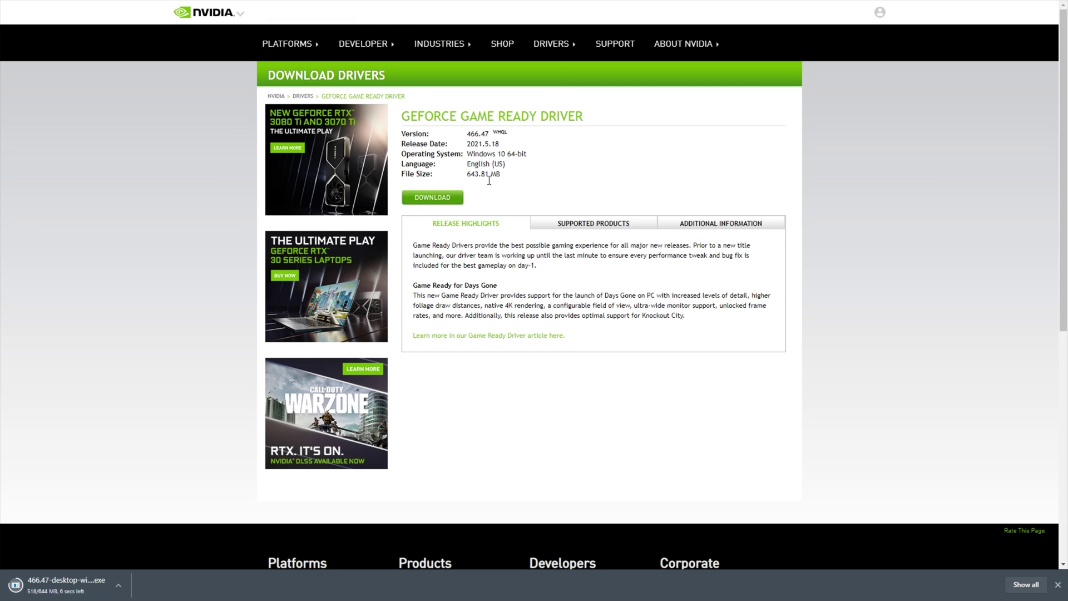
double_click(471, 173)
double_click(472, 174)
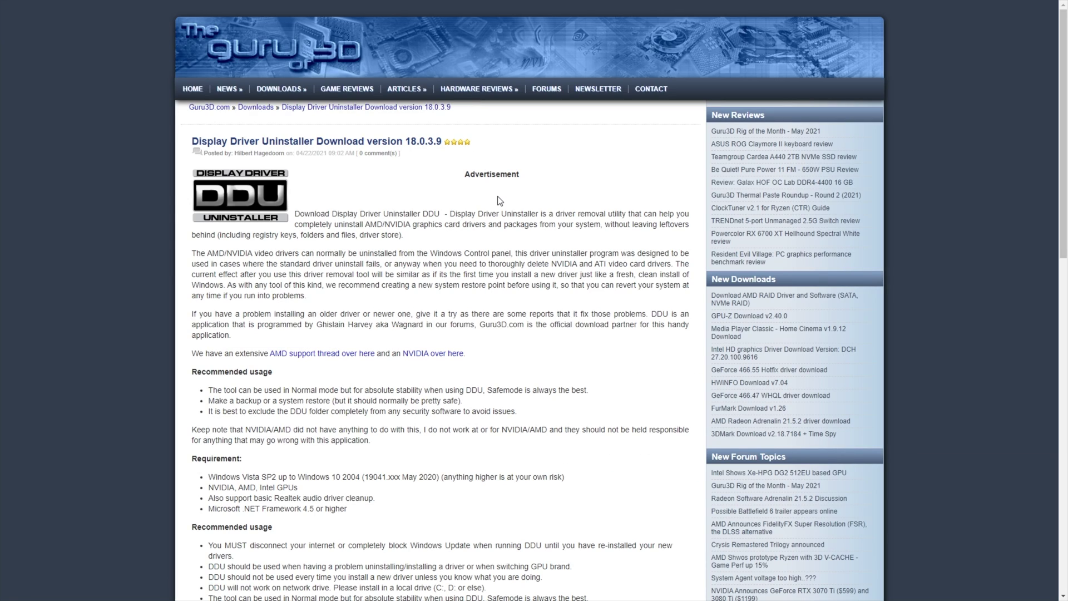
- Scroll to Download Locations and download the DDU zip from the US - East Coast mirror
scroll(401, 203, "down", 1)
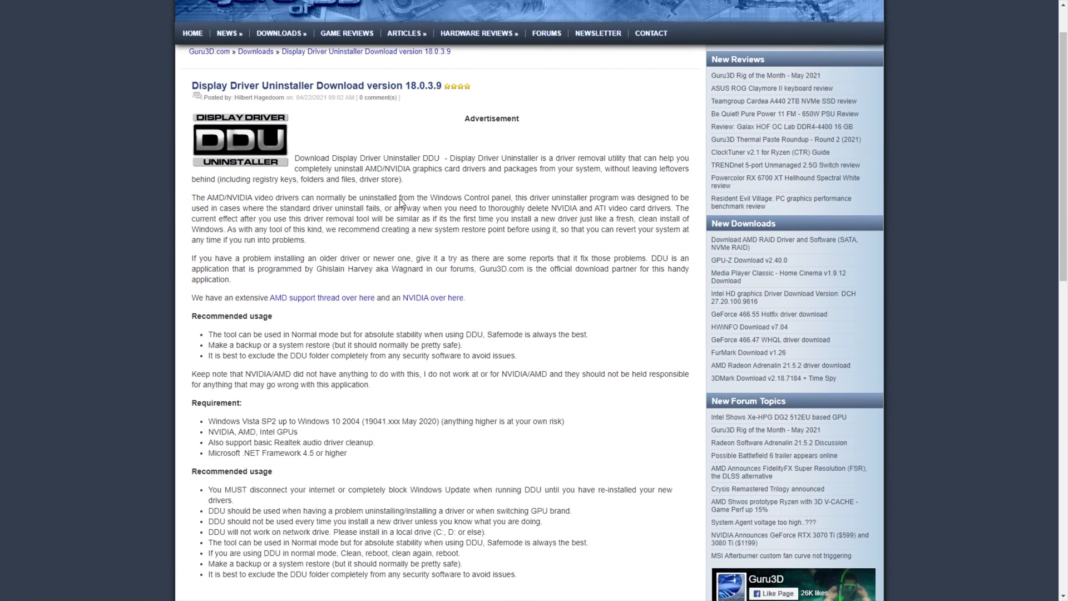
scroll(401, 204, "down", 7)
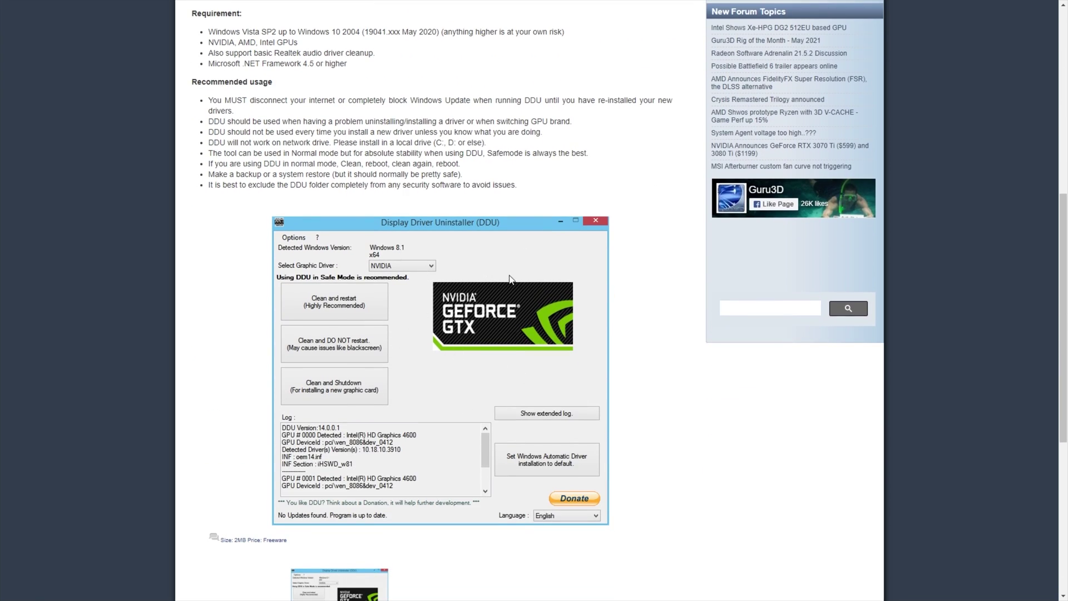
scroll(511, 278, "down", 5)
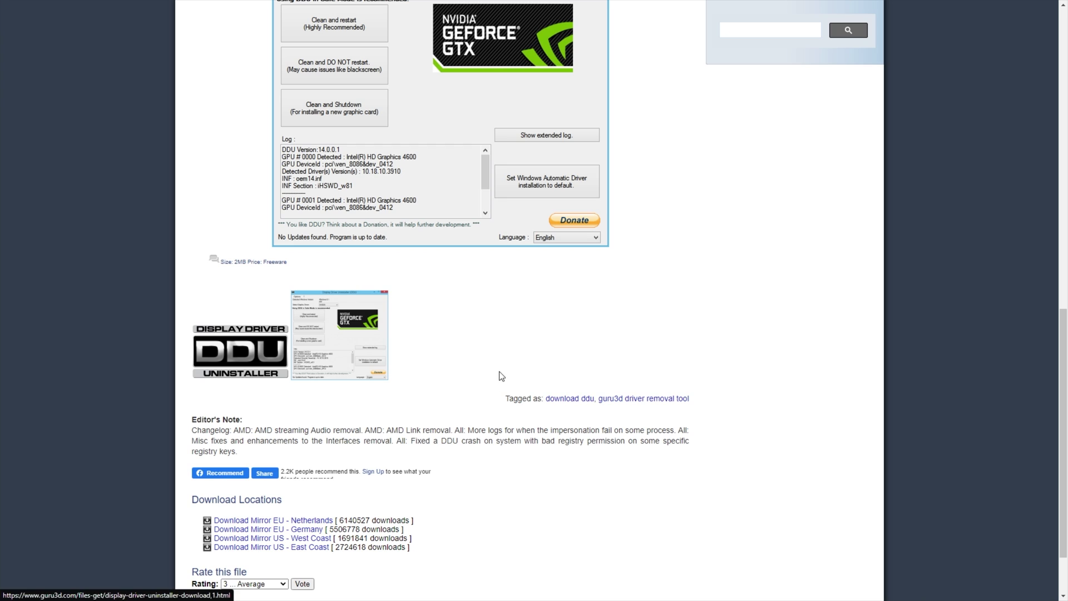
left_click(313, 547)
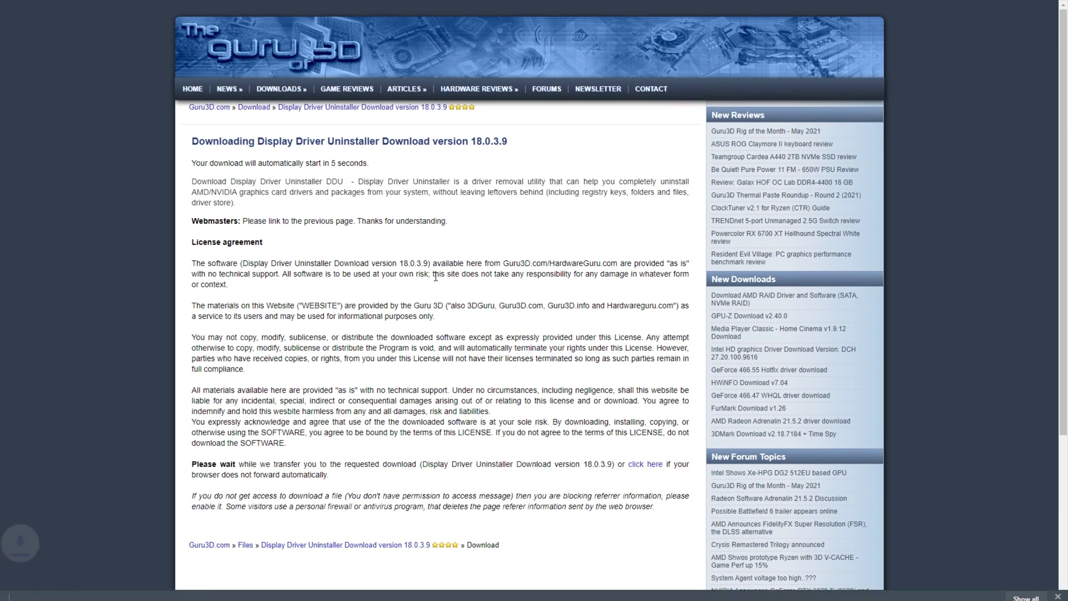
key("alt+Left")
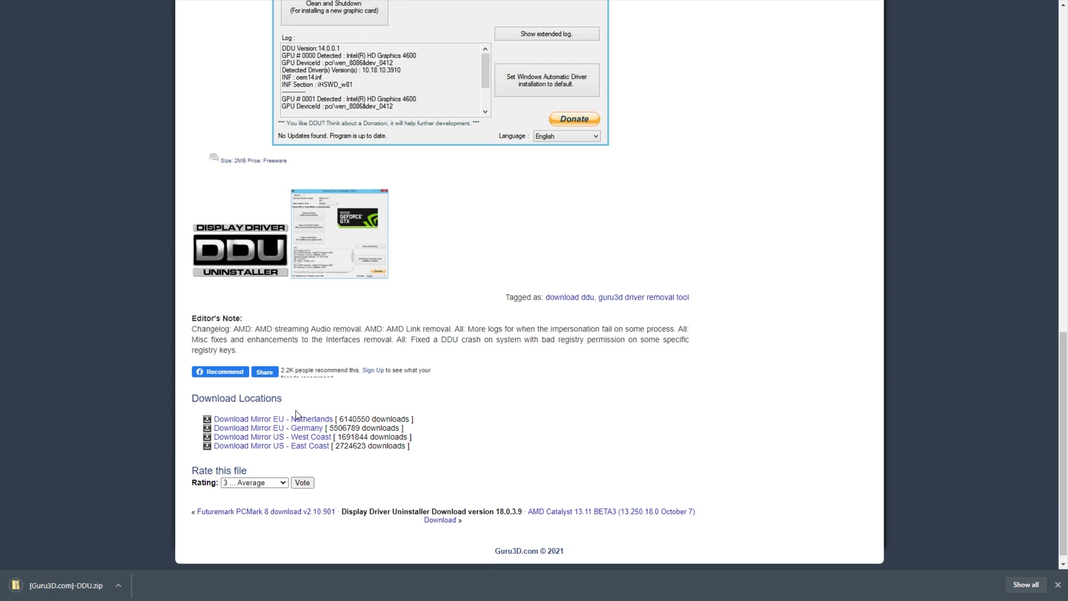
- Open the DDU zip, copy DDU v18.0.3.9.exe to the desktop and extract it there
key("alt+Right")
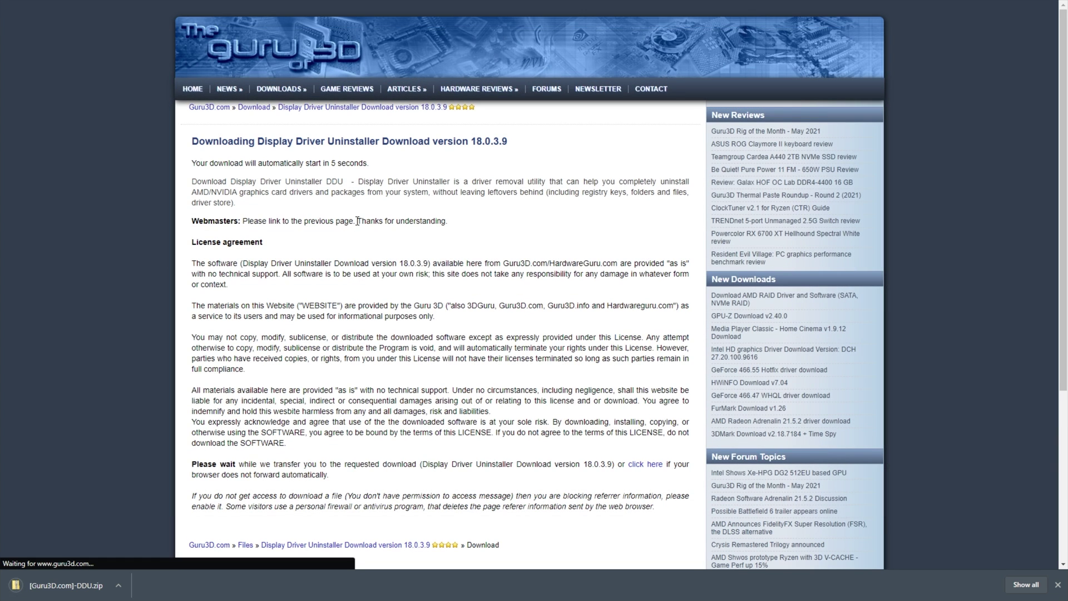
key("alt+Left")
left_click(78, 584)
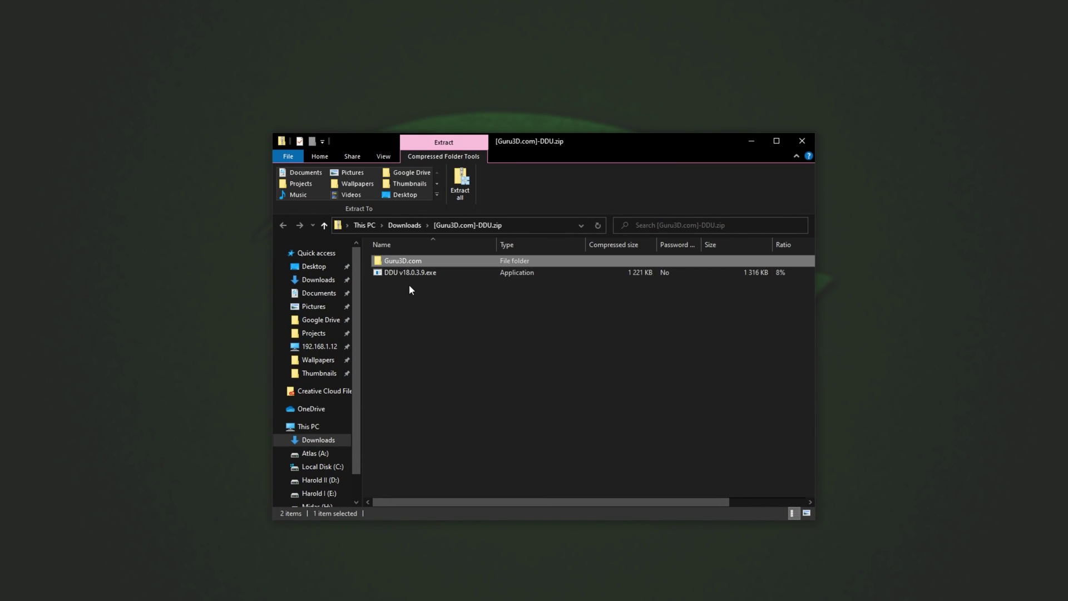
left_click_drag(388, 273, 243, 248)
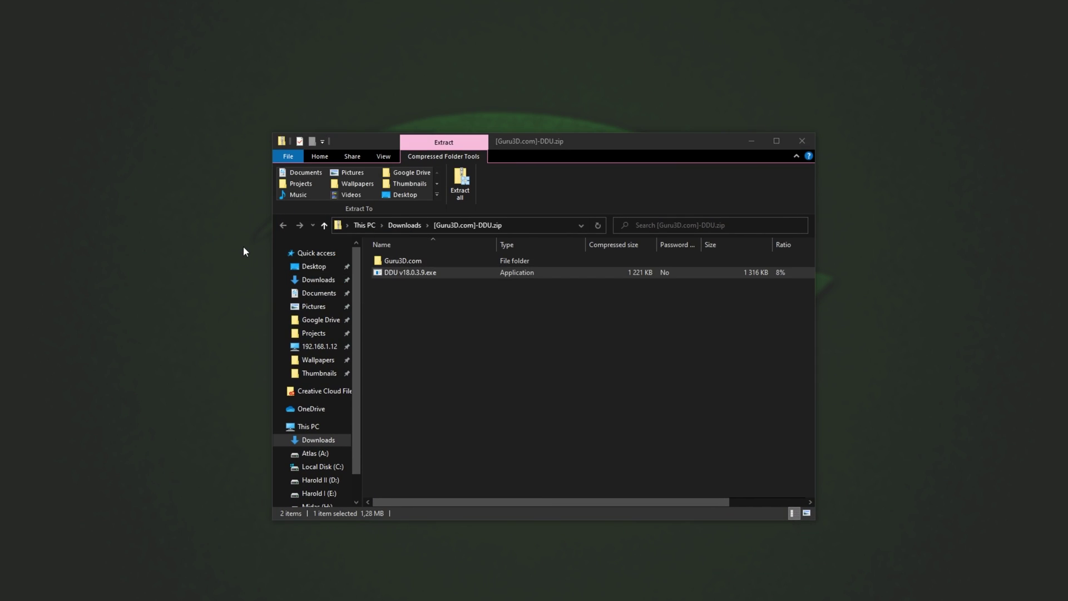
double_click(406, 261)
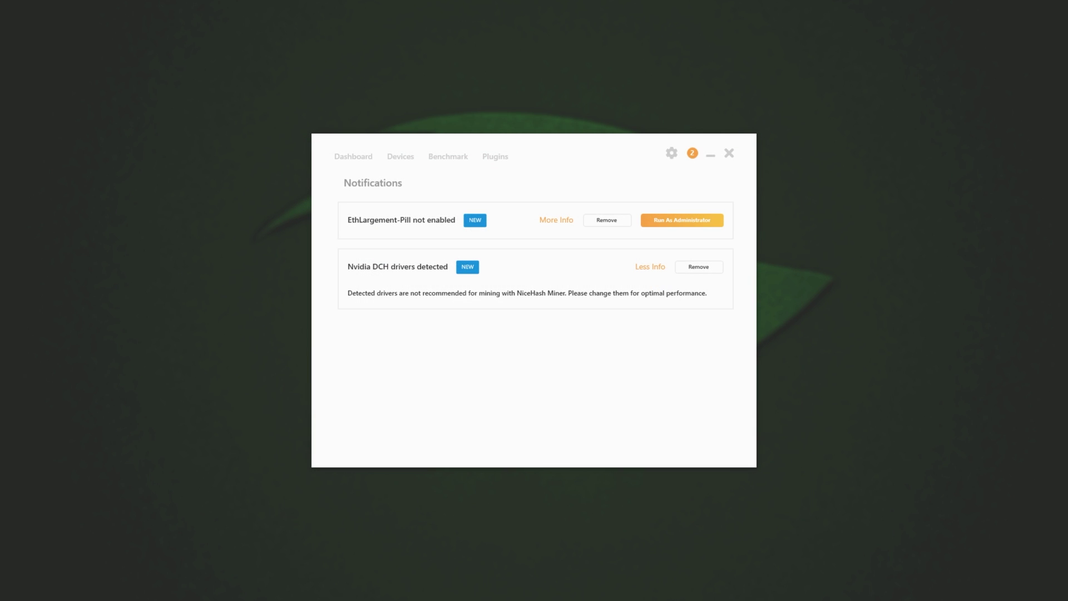
double_click(272, 232)
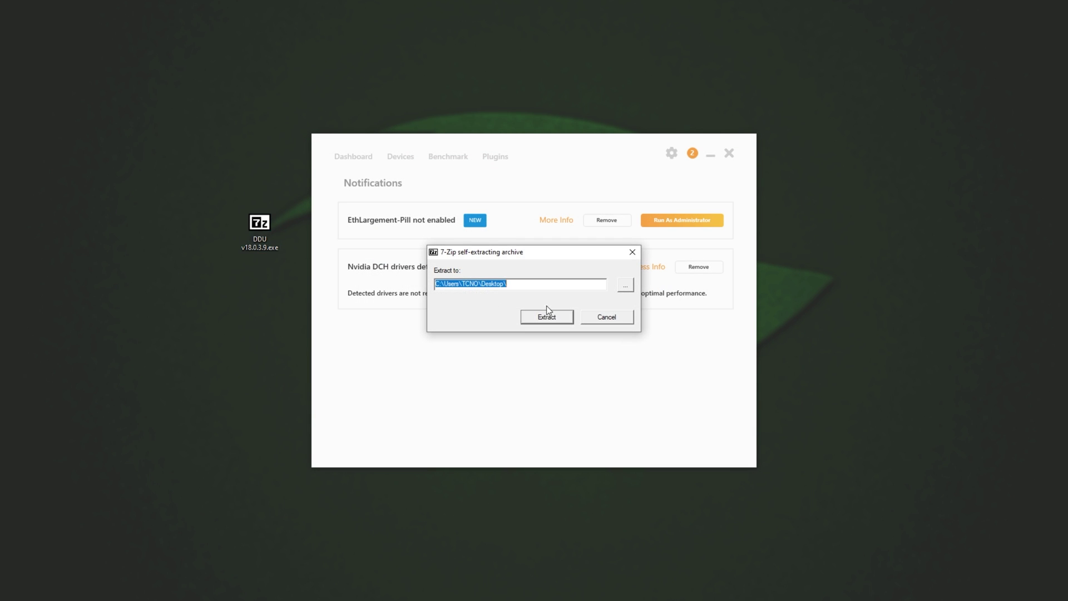
left_click(539, 318)
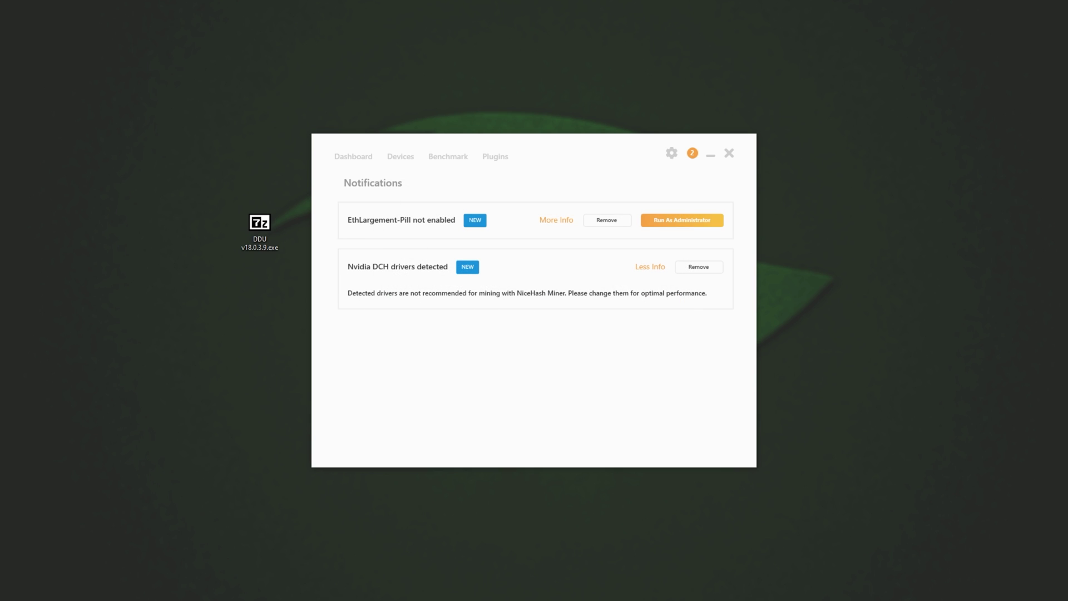
- Launch Display Driver Uninstaller from the DDU v18.0.3.9 folder and dismiss its startup notices and Options
double_click(269, 299)
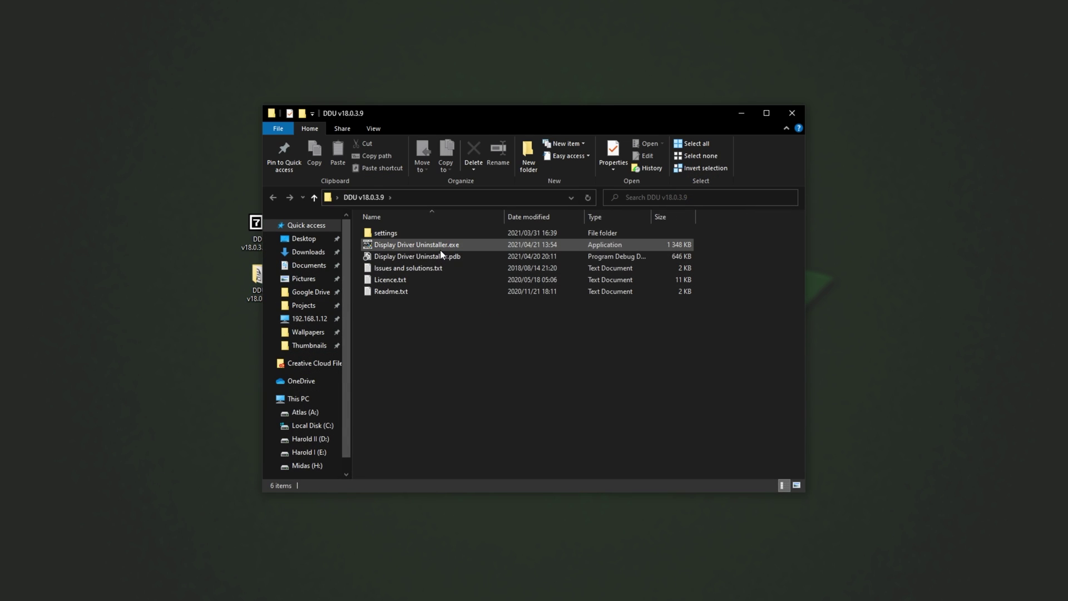
left_click(423, 248)
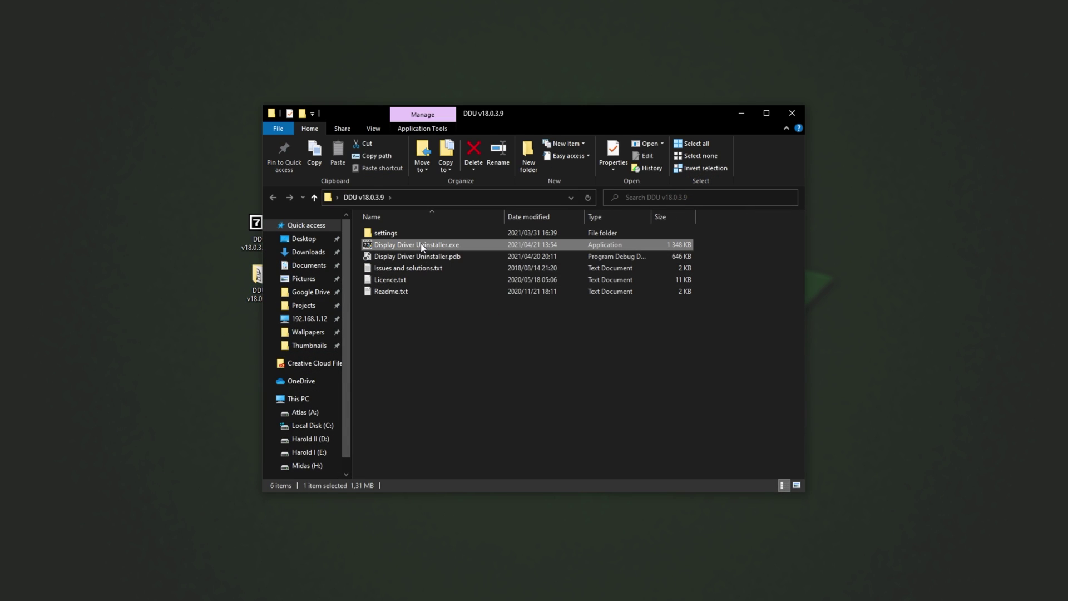
double_click(422, 245)
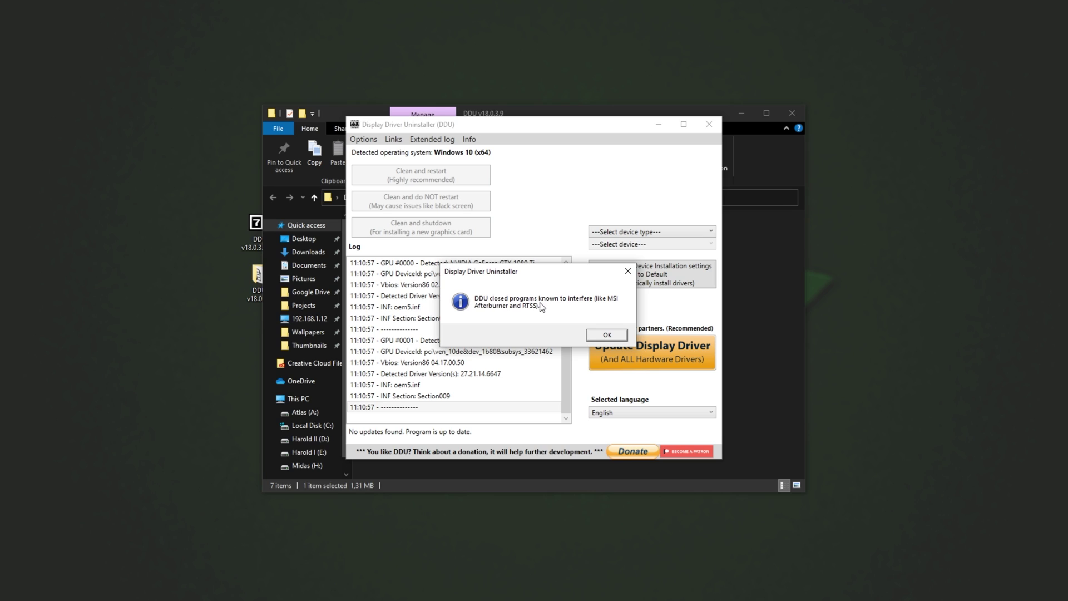
left_click(609, 334)
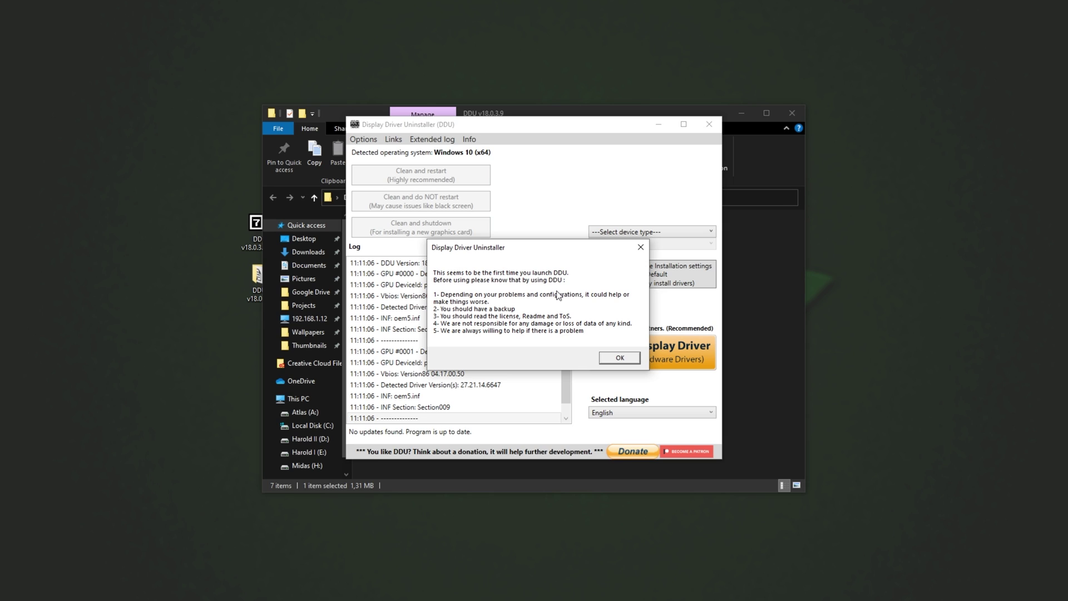
left_click(615, 356)
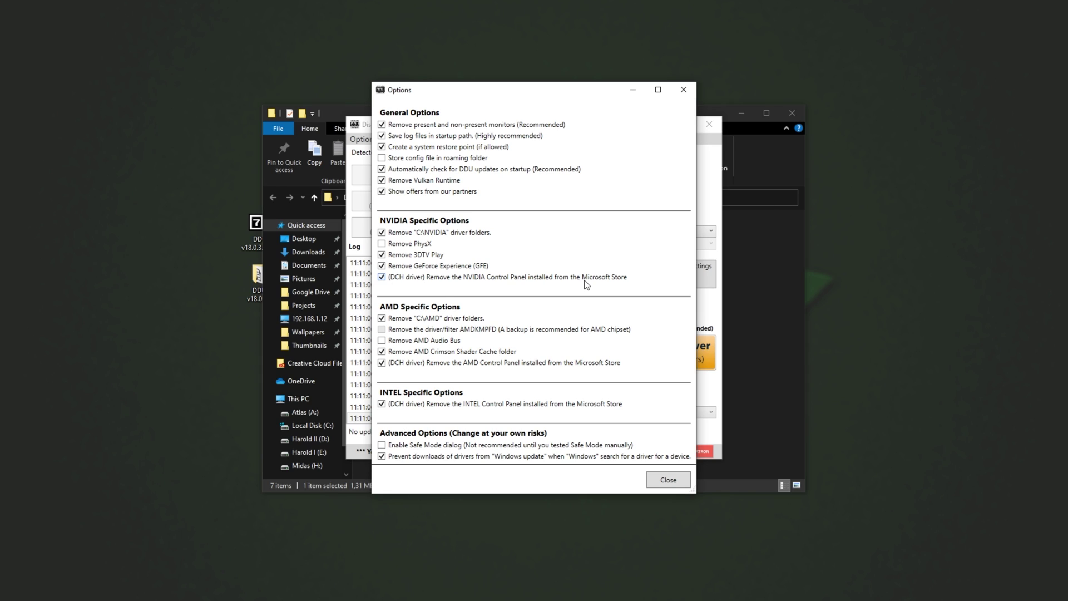
left_click(680, 483)
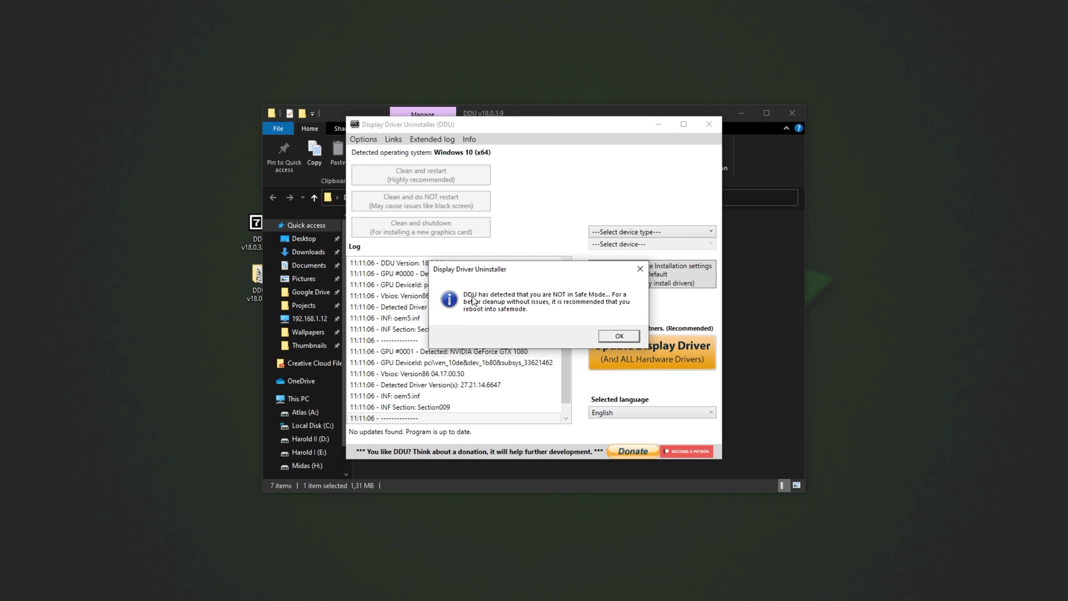
left_click(618, 336)
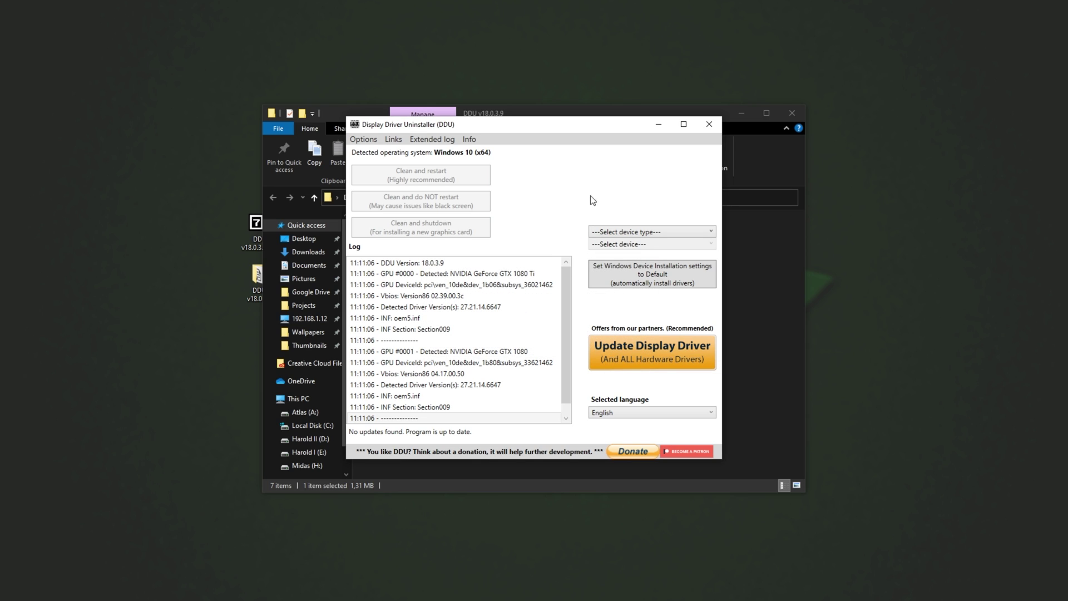
- Set device type to GPU with vendor NVIDIA, then close DDU and select both DDU desktop items
left_click(371, 139)
key("Escape")
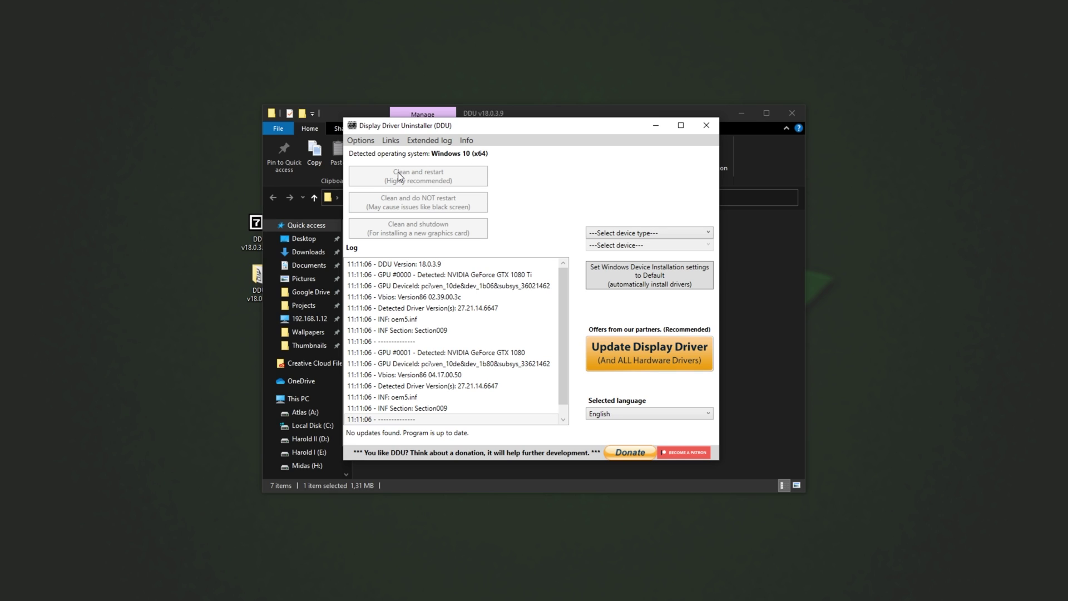
left_click(626, 234)
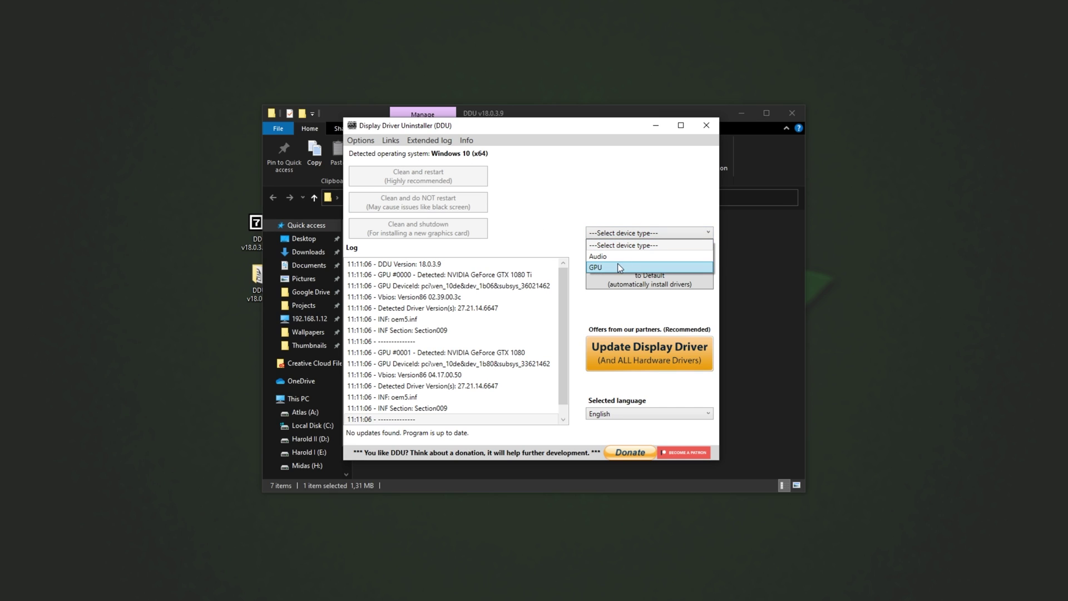
left_click(607, 267)
left_click(615, 248)
left_click(615, 249)
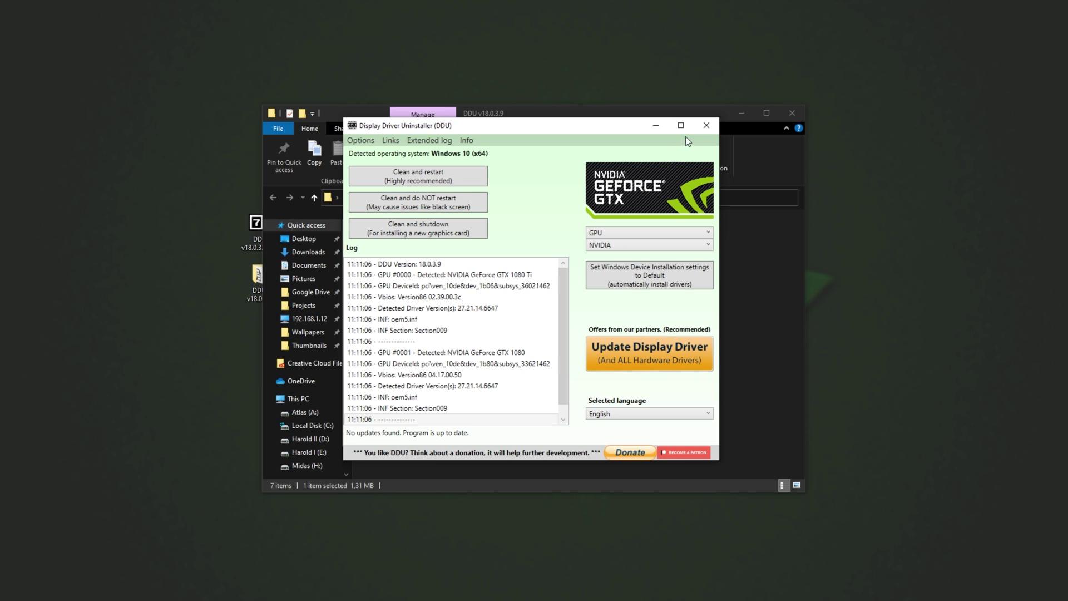
left_click(703, 132)
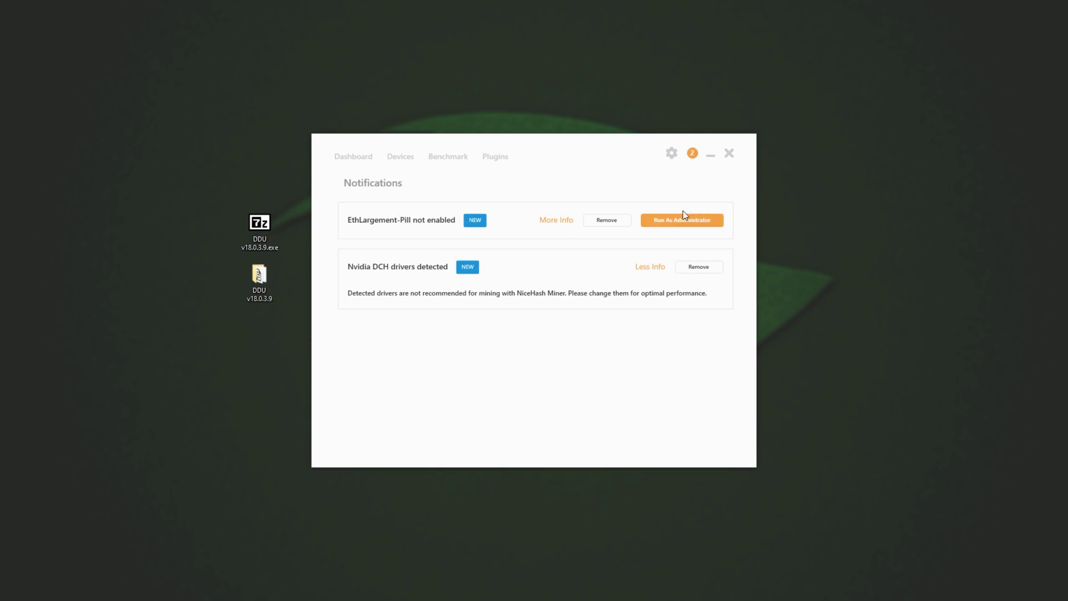
left_click_drag(287, 317, 236, 203)
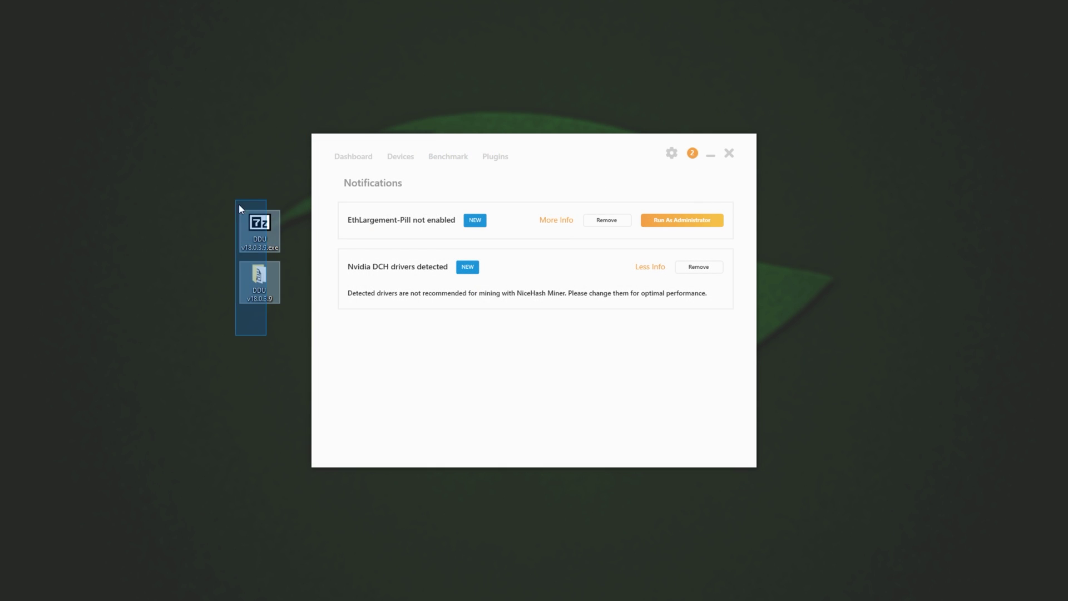
- Open System Configuration via msconfig and enable Safe boot in Minimal mode
left_click(86, 82)
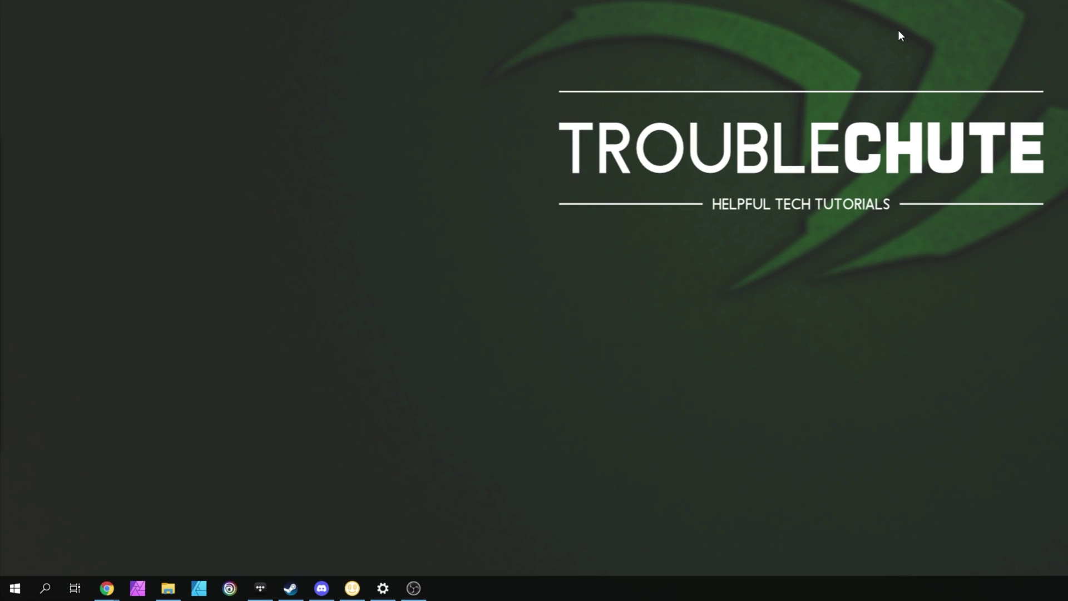
key("super")
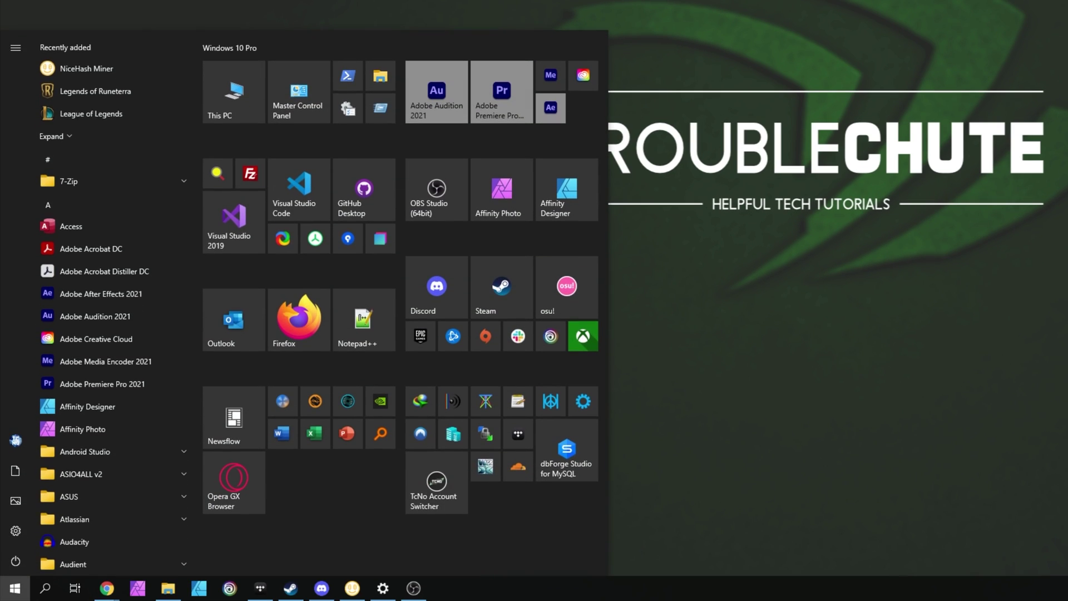
type("msconfig")
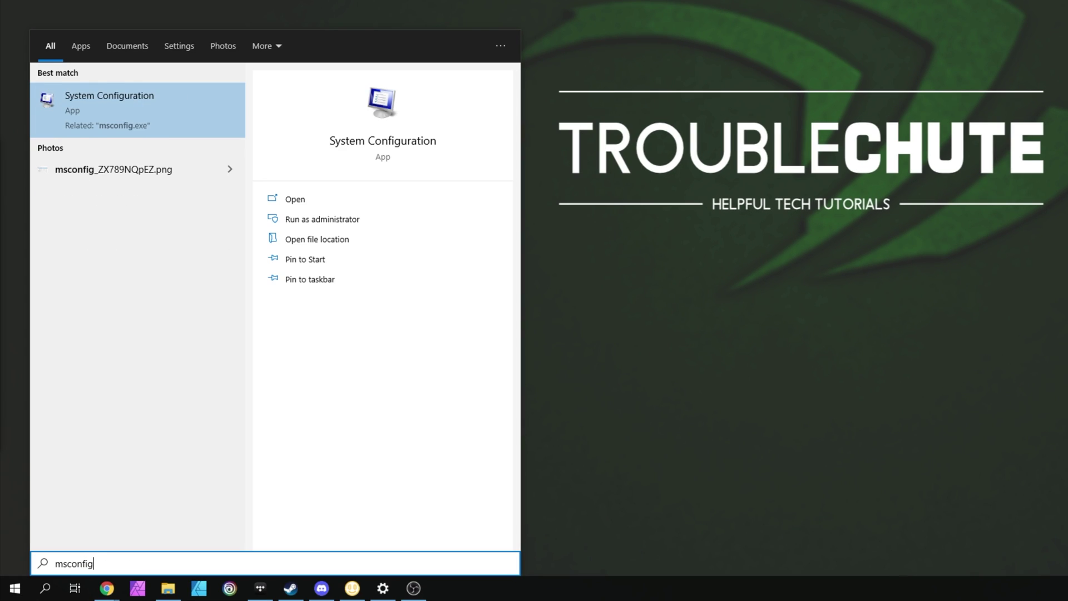
left_click(135, 101)
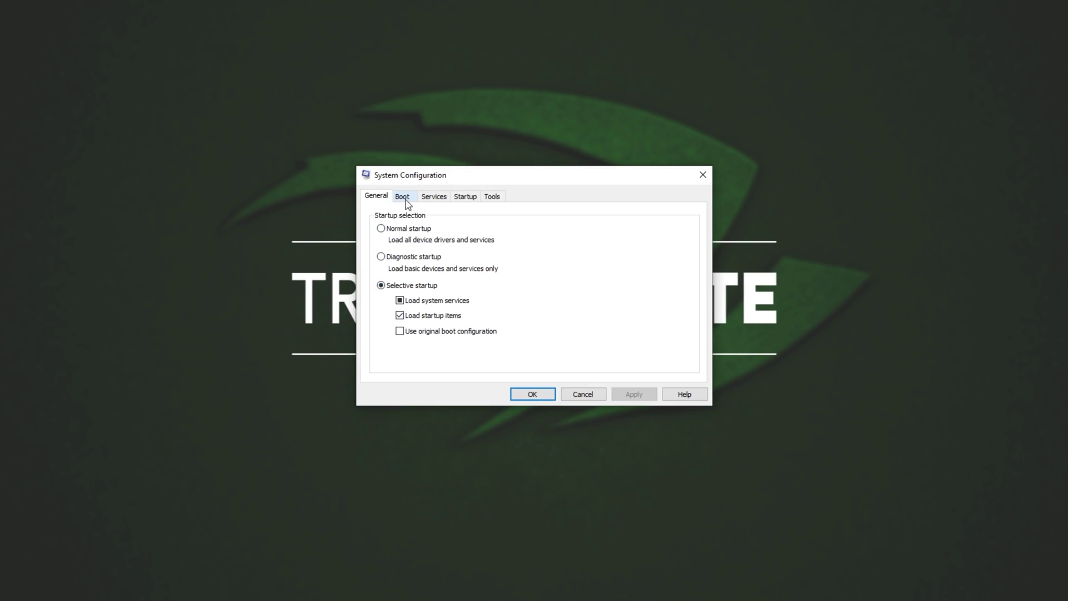
left_click(403, 197)
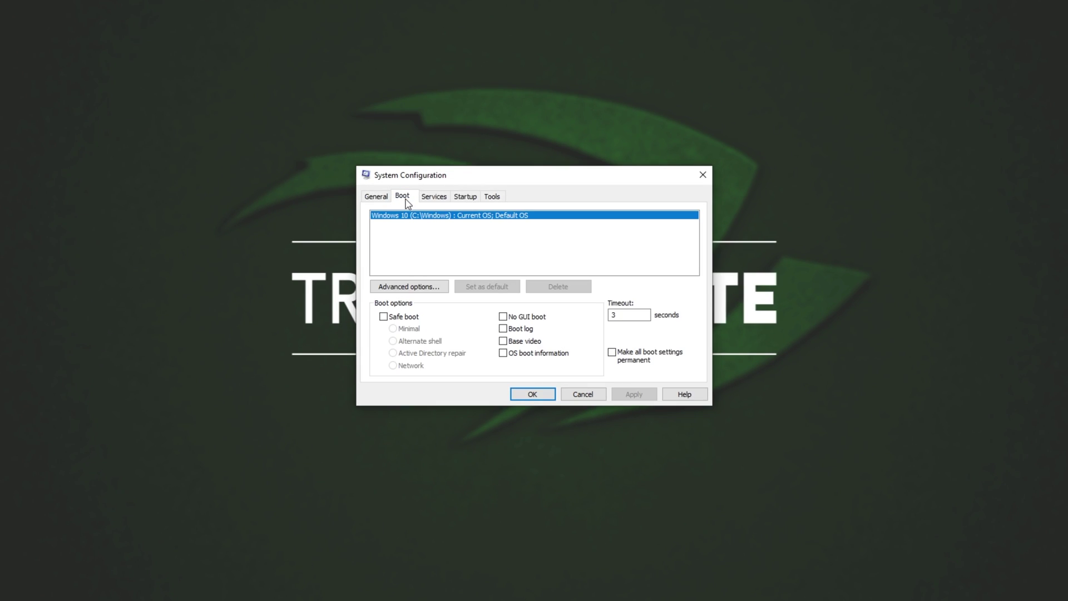
left_click(402, 318)
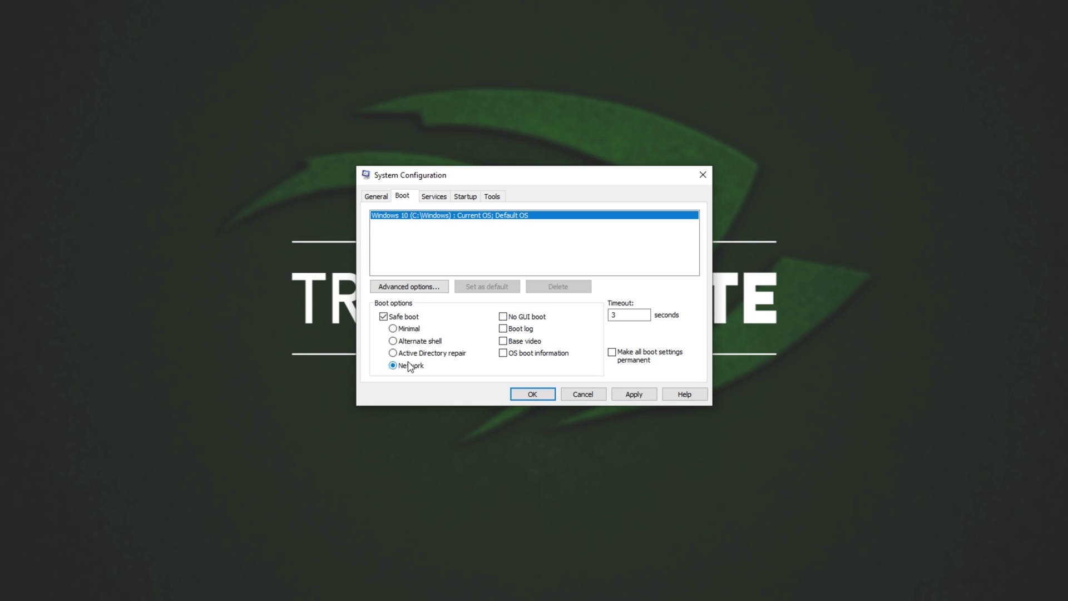
left_click(401, 329)
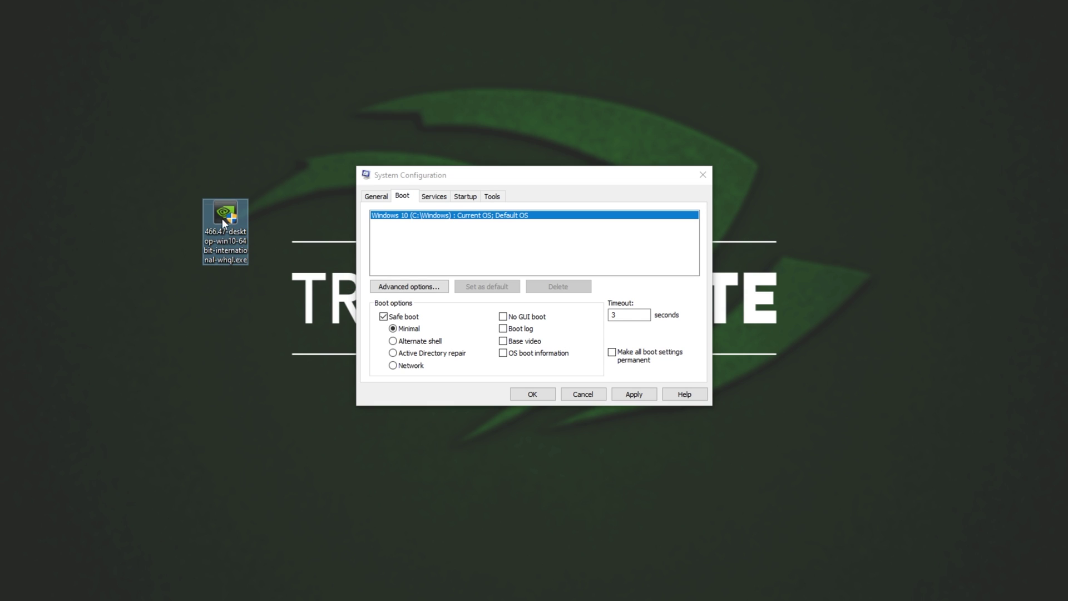
- Delete the NVIDIA driver installer from the desktop, then apply and confirm the Minimal safe boot setting
left_click(214, 218)
key("Delete")
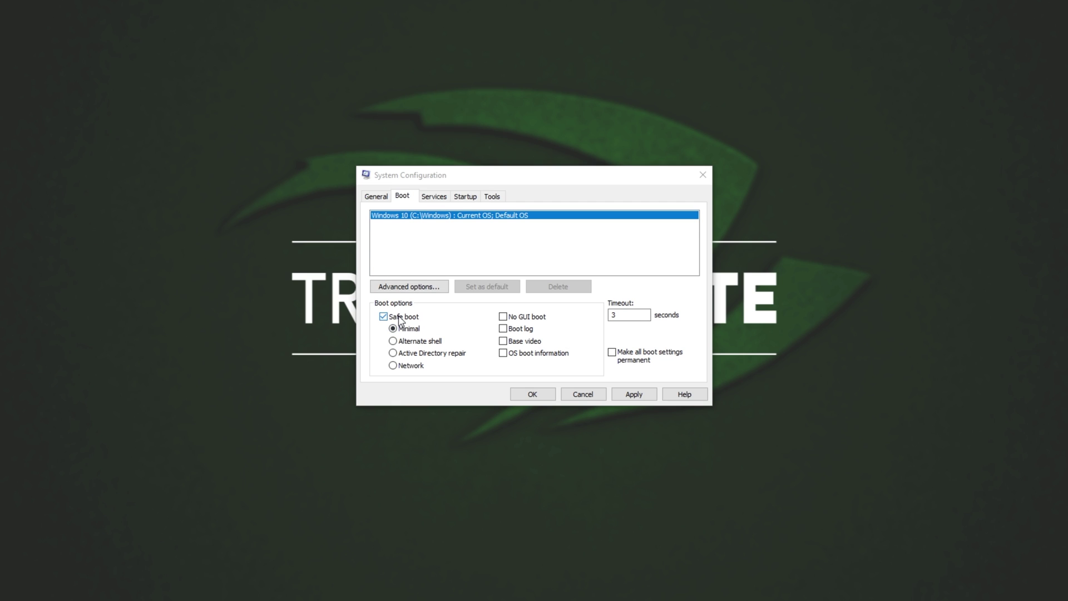
left_click(634, 394)
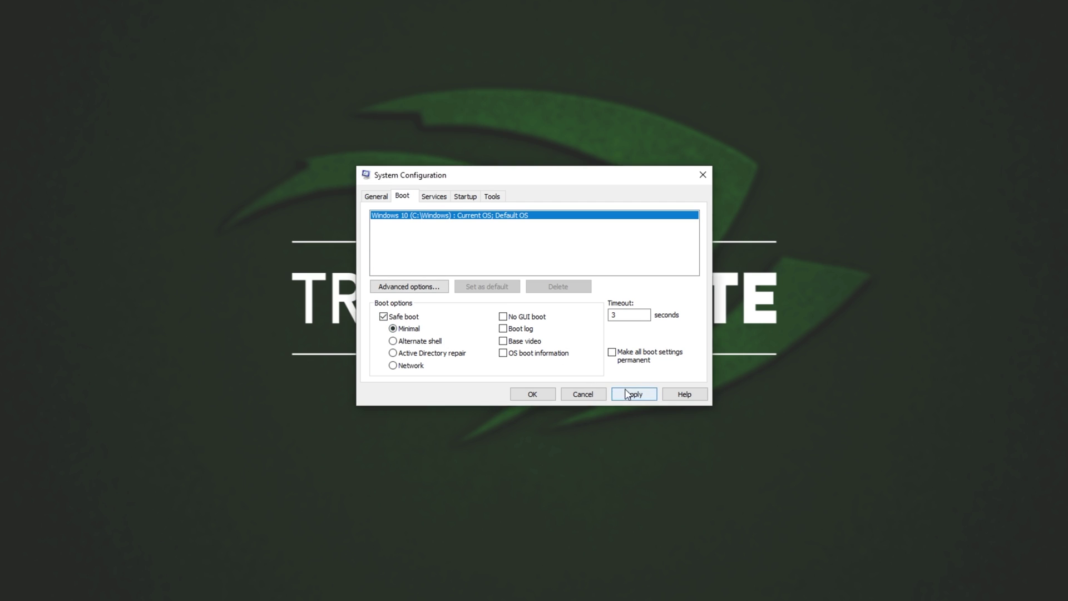
left_click(542, 394)
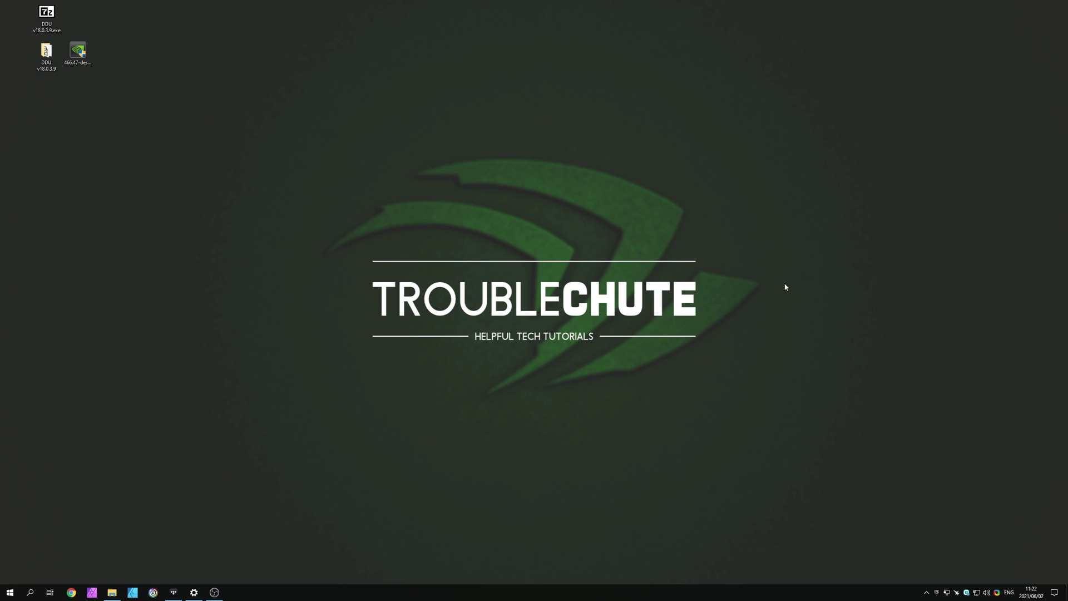
- Check NiceHash Miner's notifications and restart the miner as administrator
left_click(4, 591)
key("Escape")
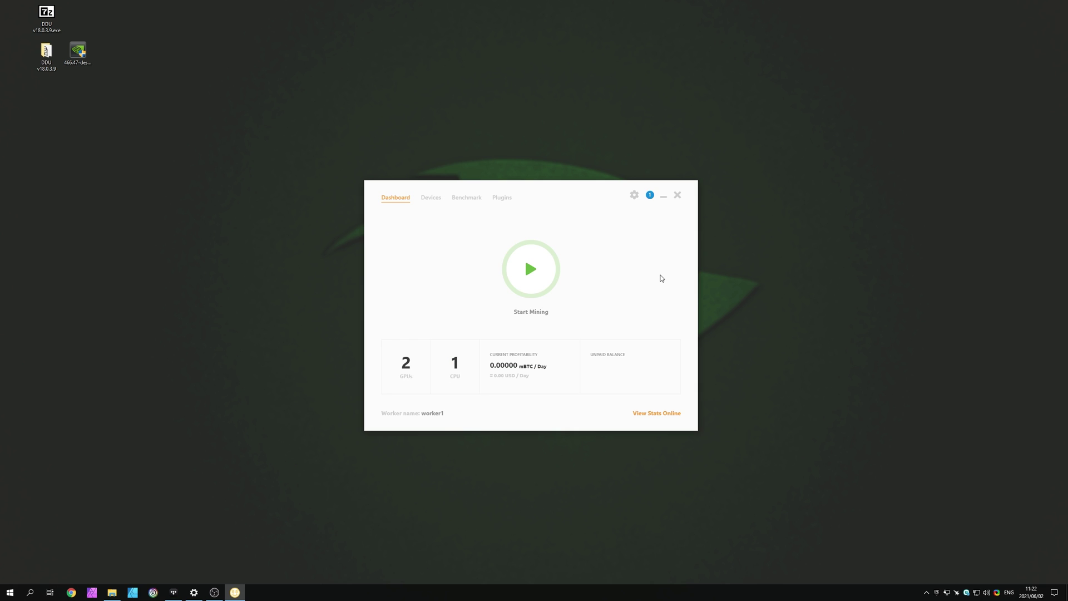
left_click(650, 195)
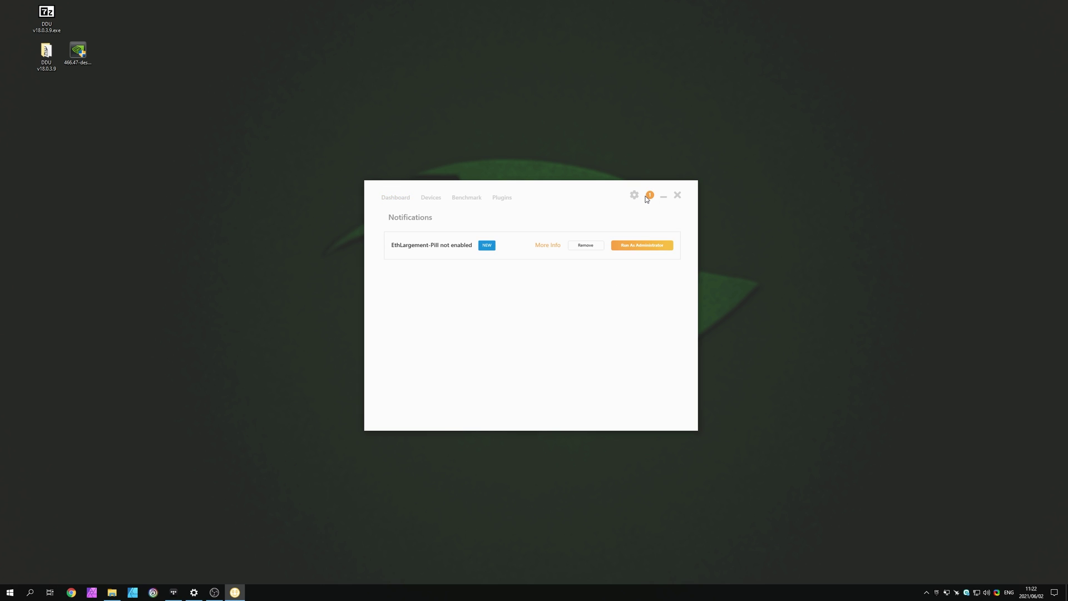
left_click(634, 246)
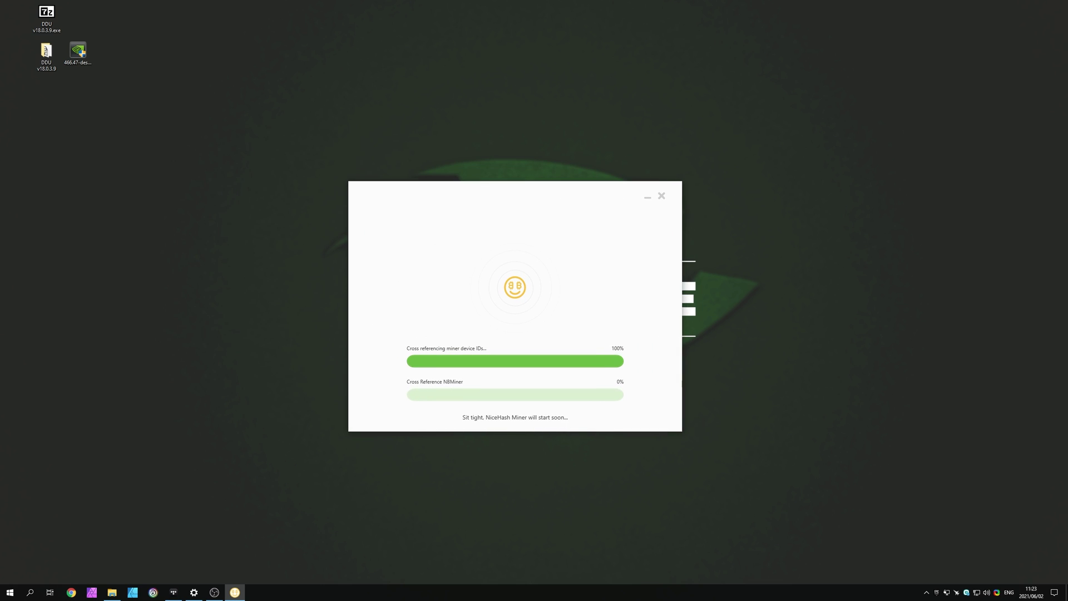
- Review the plugins list, confirm no notifications remain, and minimize NiceHash Miner
left_click(485, 201)
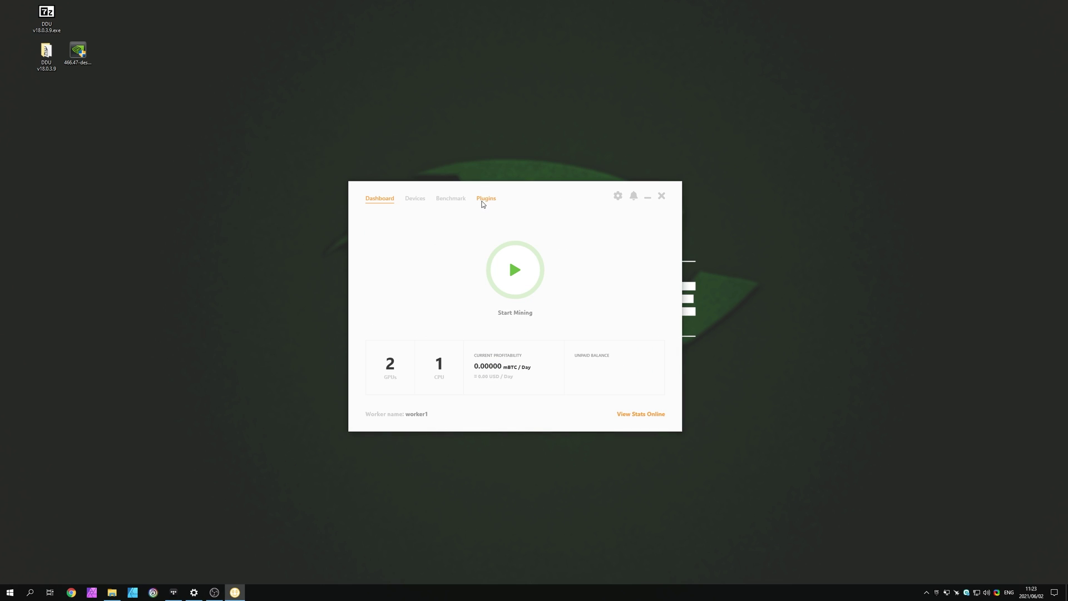
left_click(634, 195)
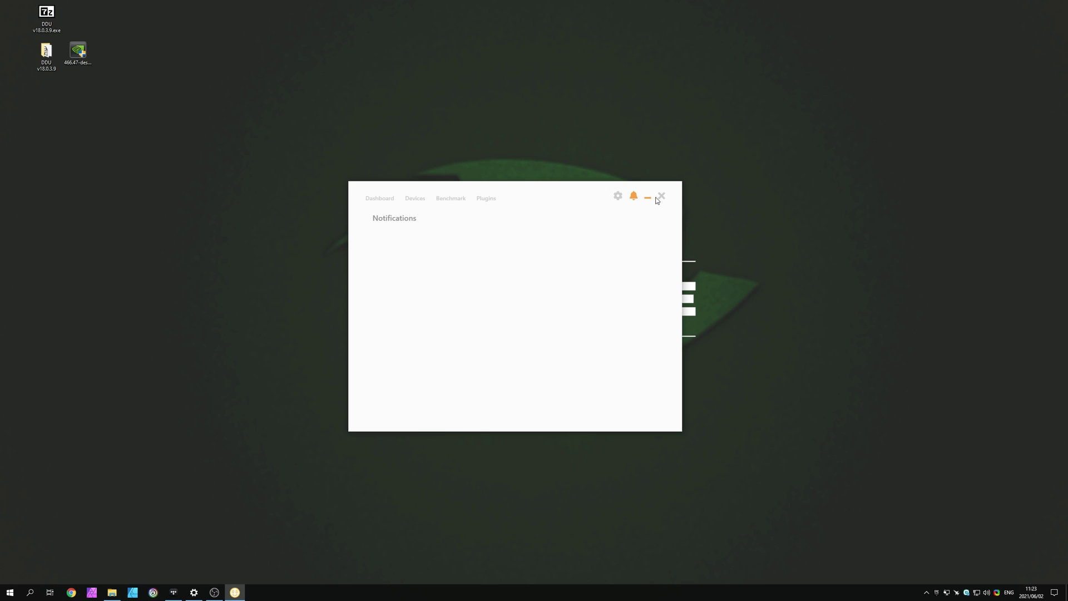
left_click(647, 199)
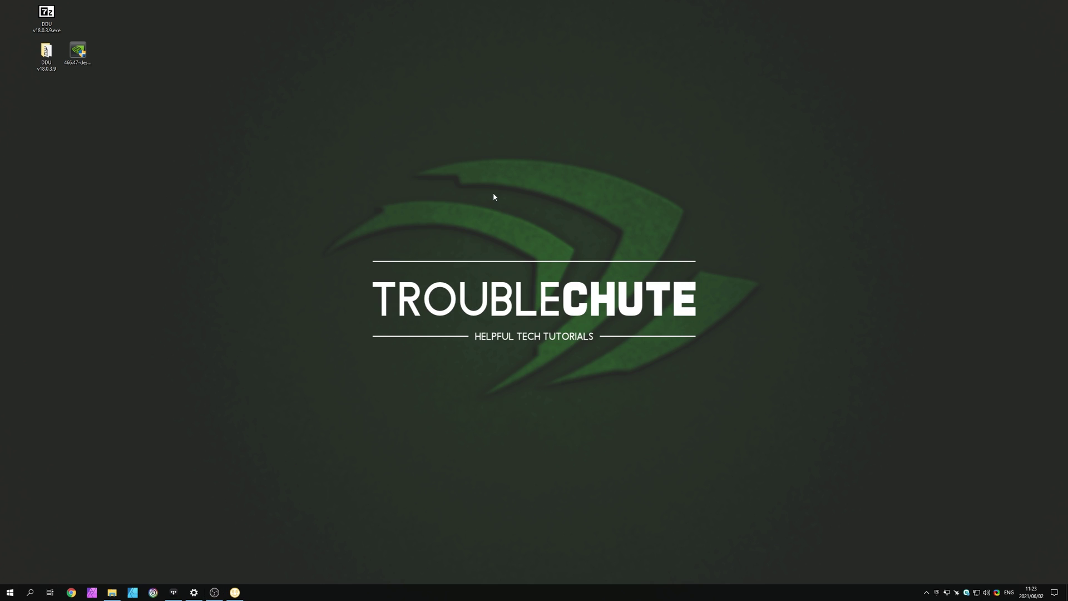